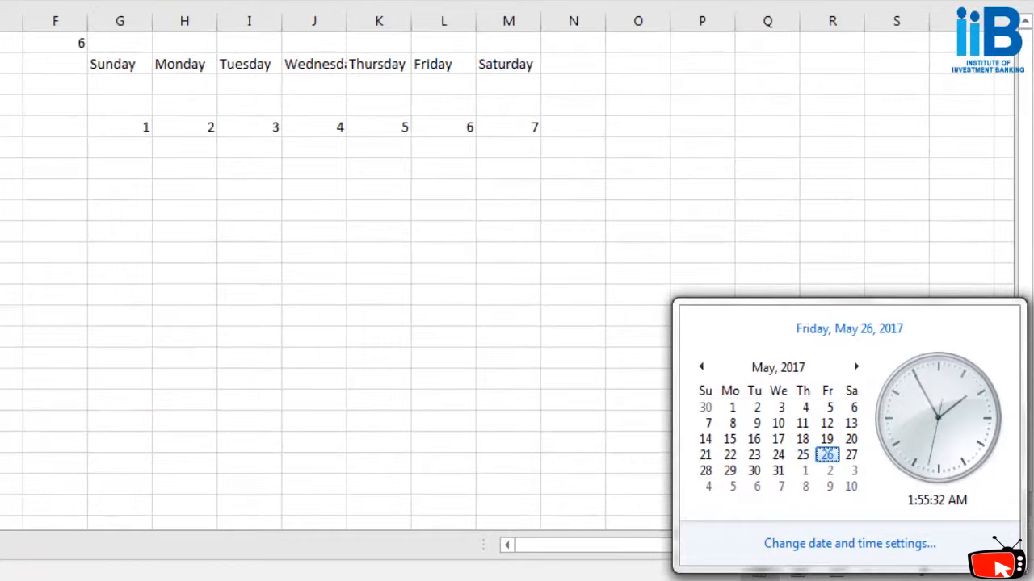
Enter the formula =TEXT(D1,"dddd") in cell F2 to return the weekday name of the date in D1.
click(314, 126)
click(55, 43)
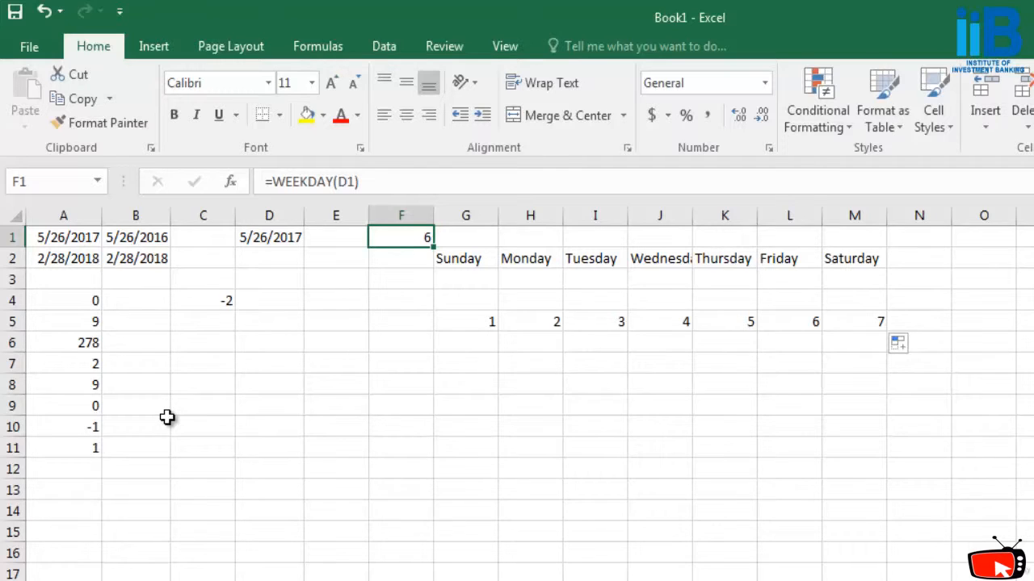
key(Down)
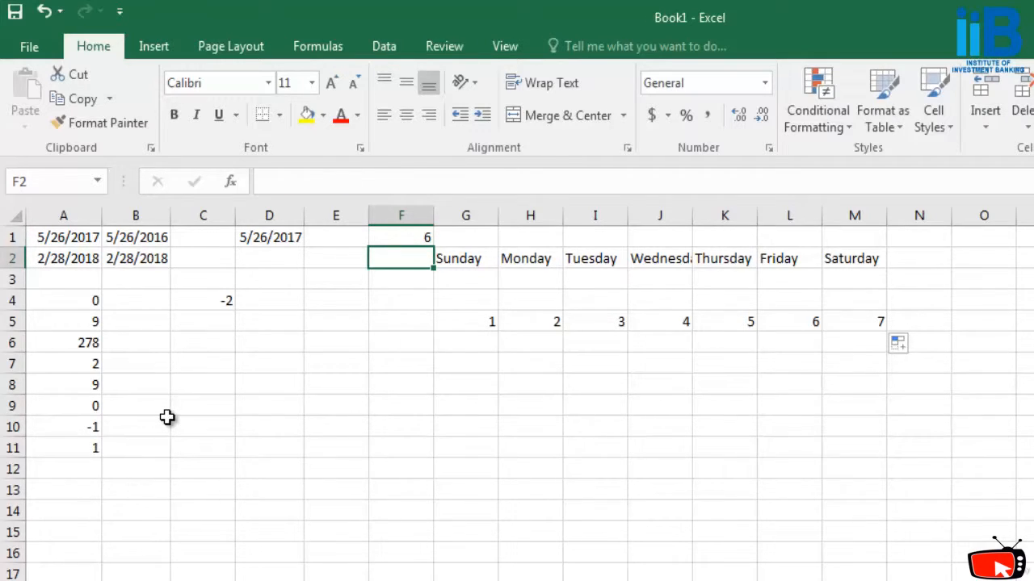
key(Up)
key(Down)
key(Up)
key(Down)
key(Up)
key(Down)
text(=text()
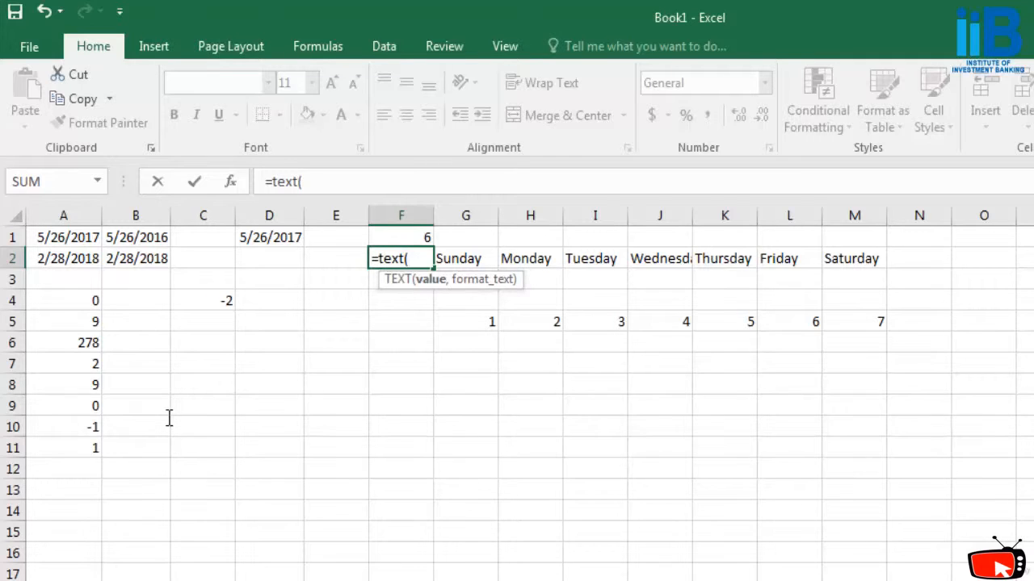
text(D1,)
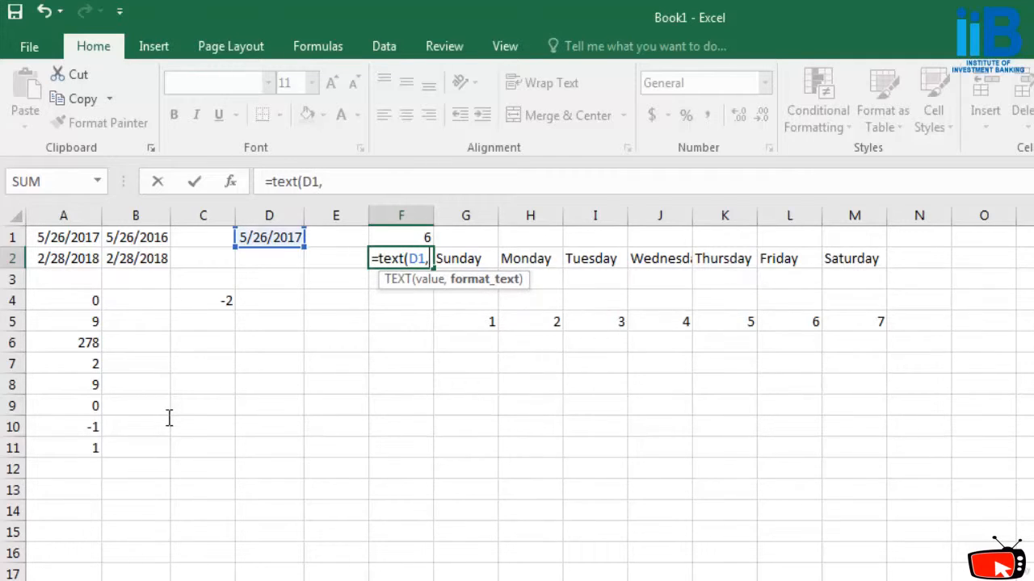
key(BackSpace)
text(,"dddd"))
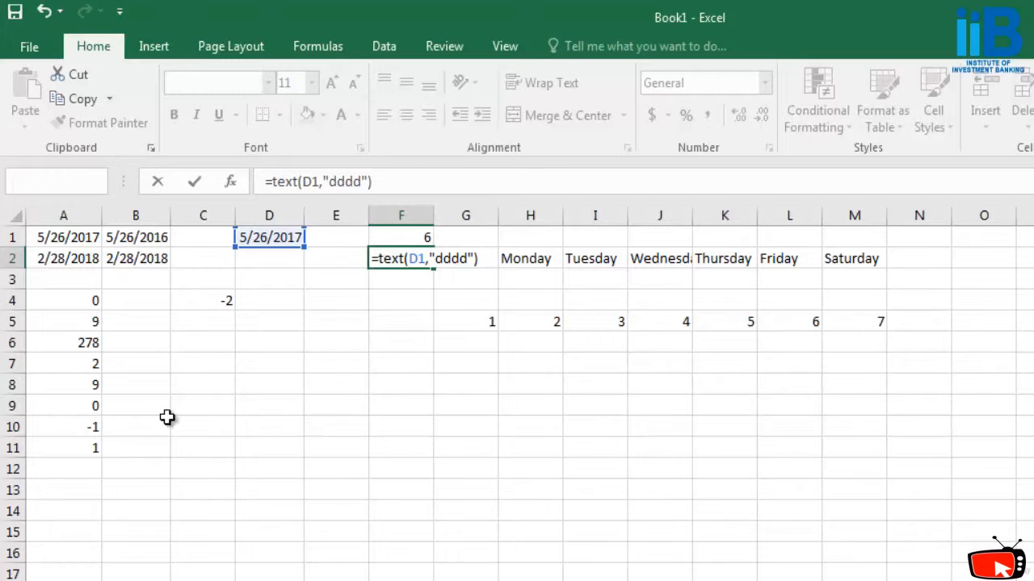
key(Return)
key(Up)
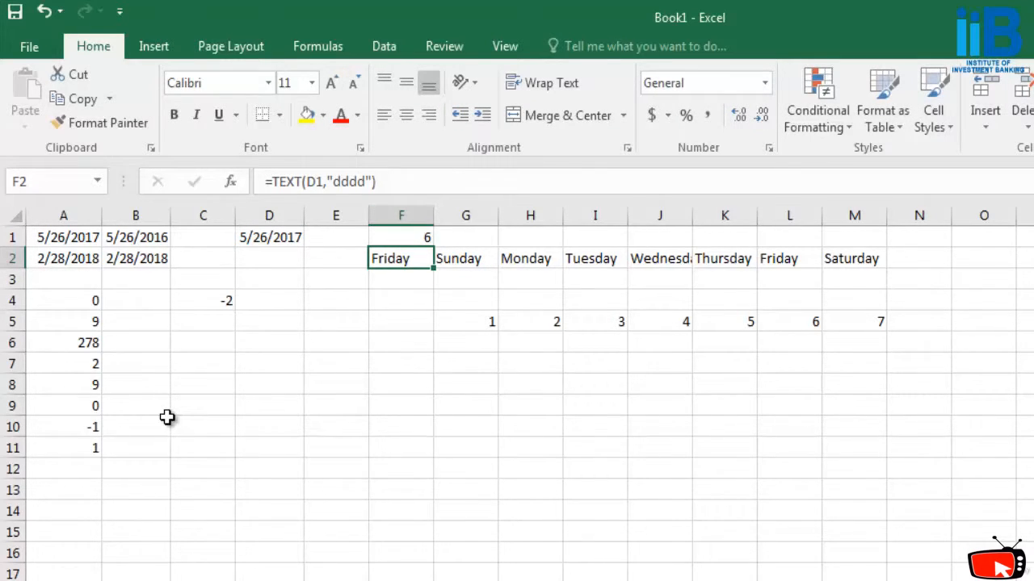
Enter the date 06/06/2017 in cell D4.
key(Down)
key(Down)
key(Left)
key(Left)
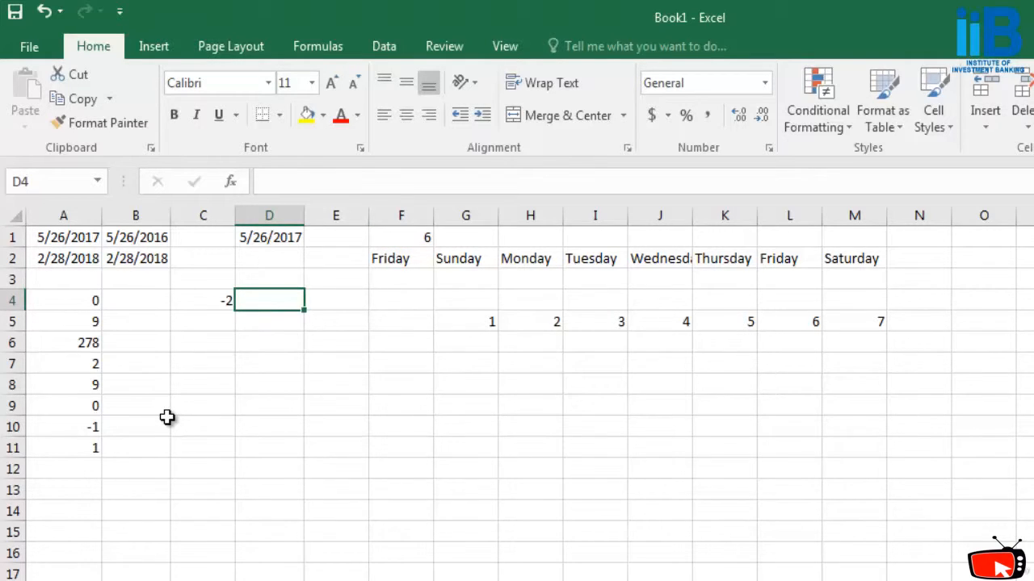
text(06/06/)
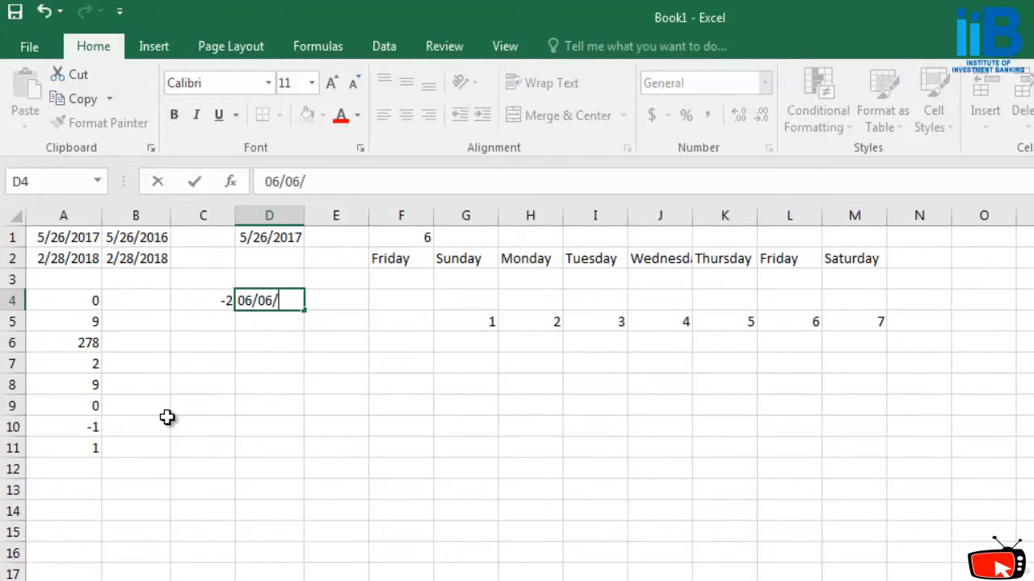
text(2017)
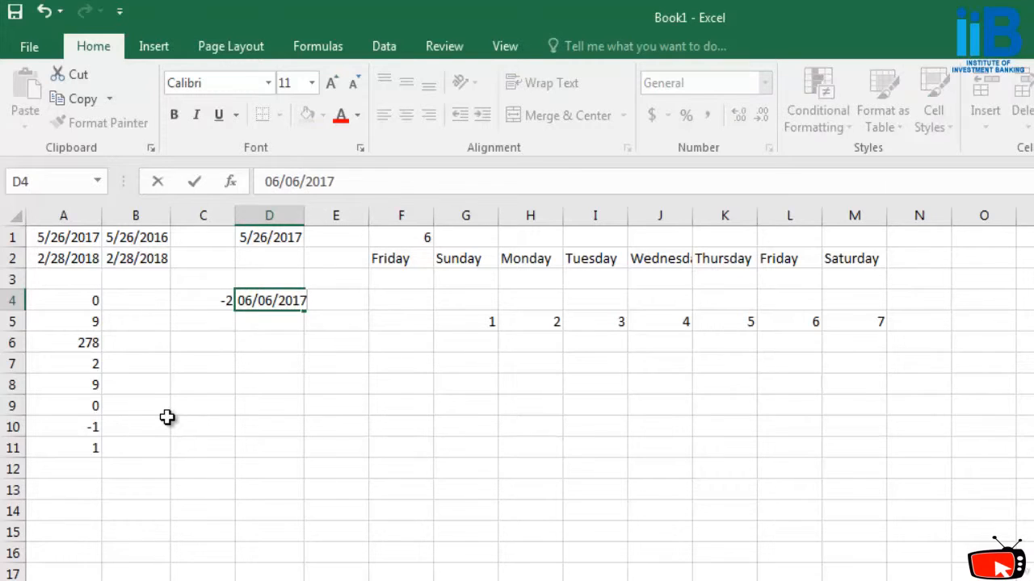
key(Right)
Enter the formula =WEEKDAY(D4) in cell F4 to get the weekday number of the date in D4.
key(Right)
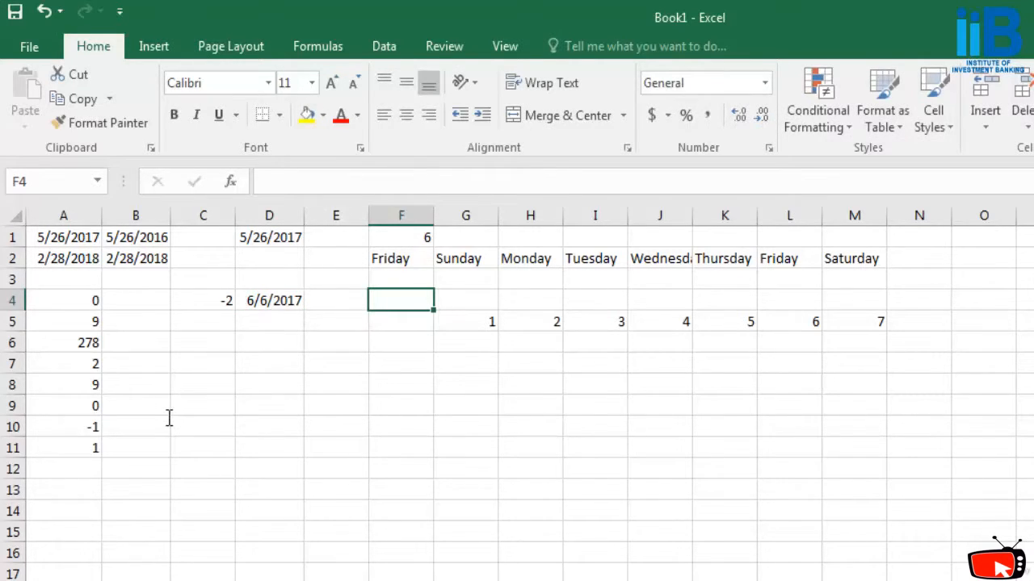
text(=wee)
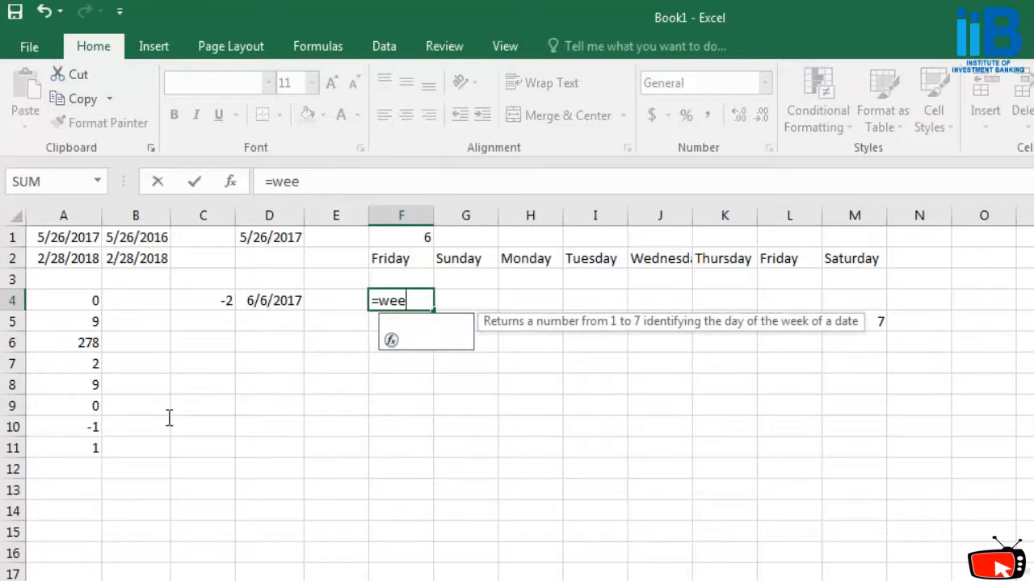
text(kday()
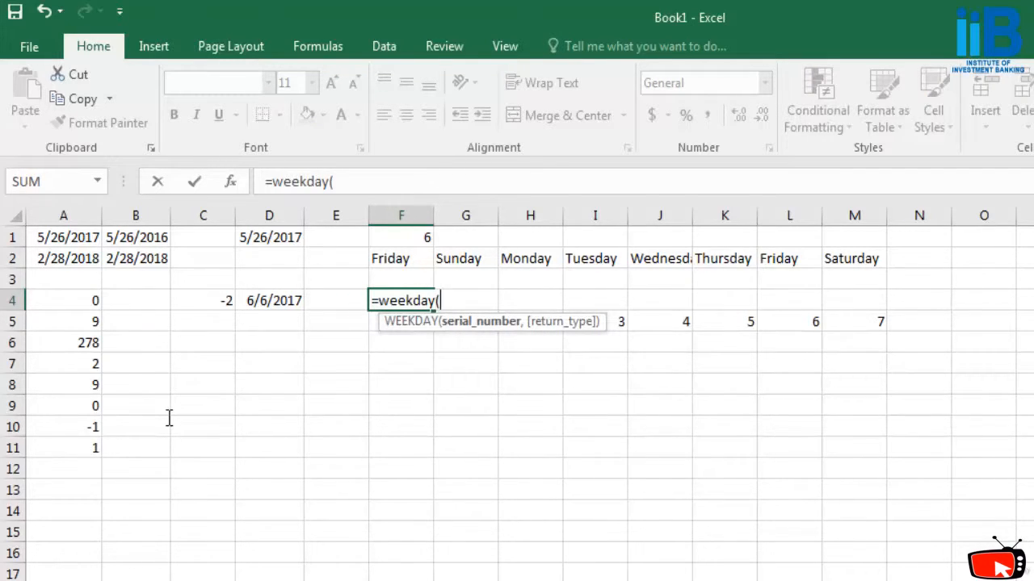
text(d)
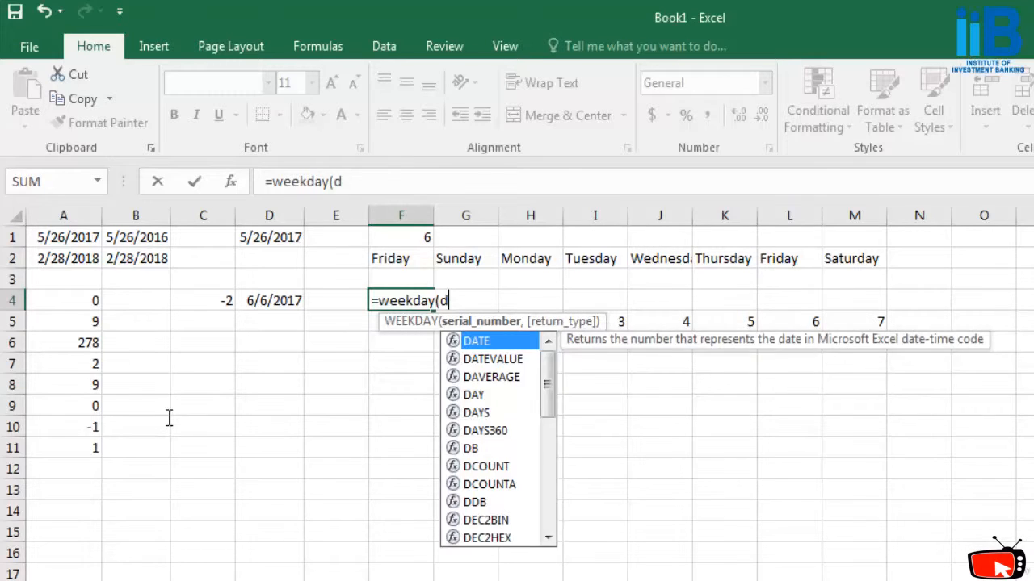
key(BackSpace)
text(D4))
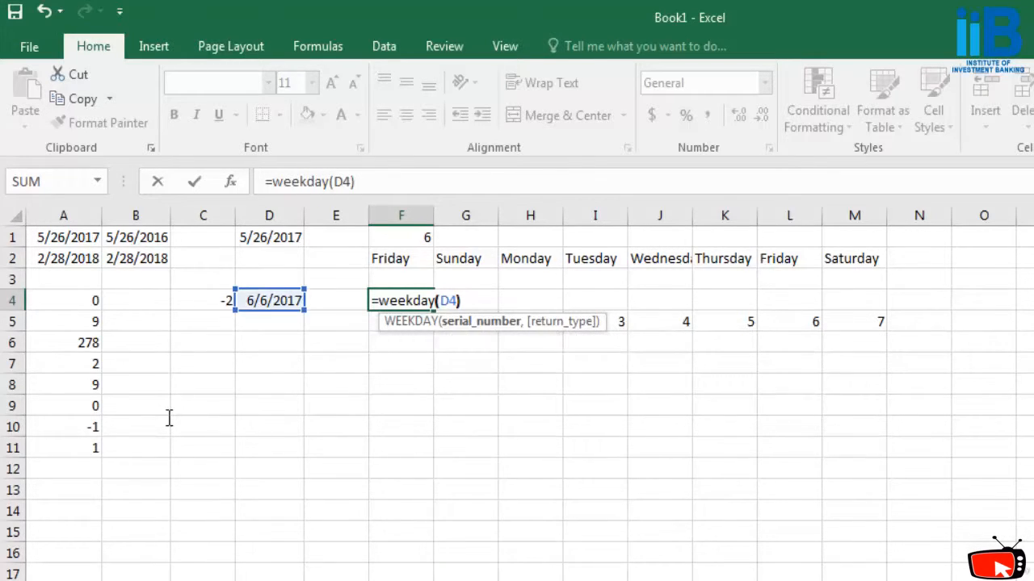
key(Return)
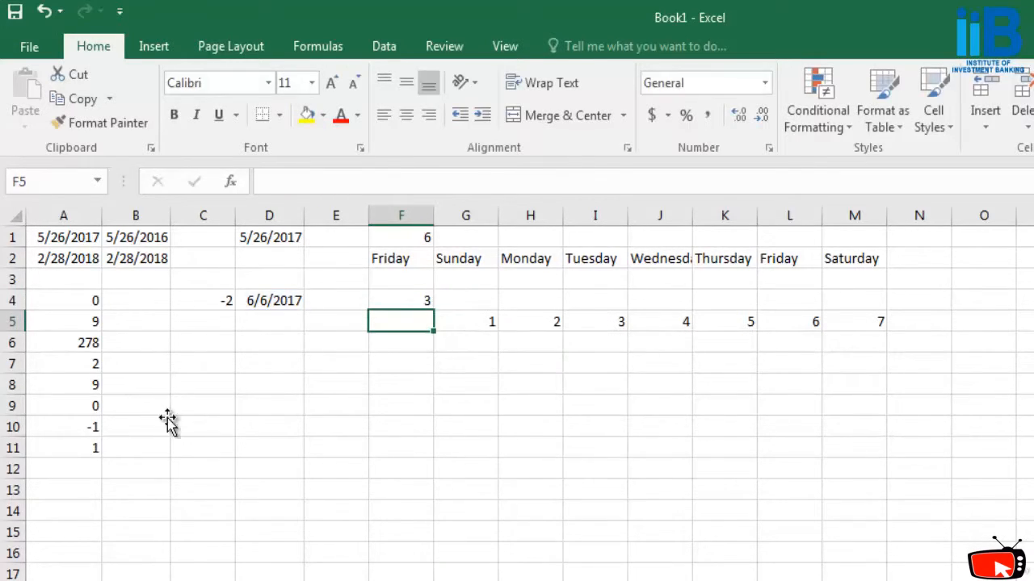
Compare the weekday number in F4 with the numbered days listed in columns G to M.
key(Up)
key(Down)
key(Right)
key(Right)
key(Right)
key(Left)
key(Left)
key(Left)
key(Up)
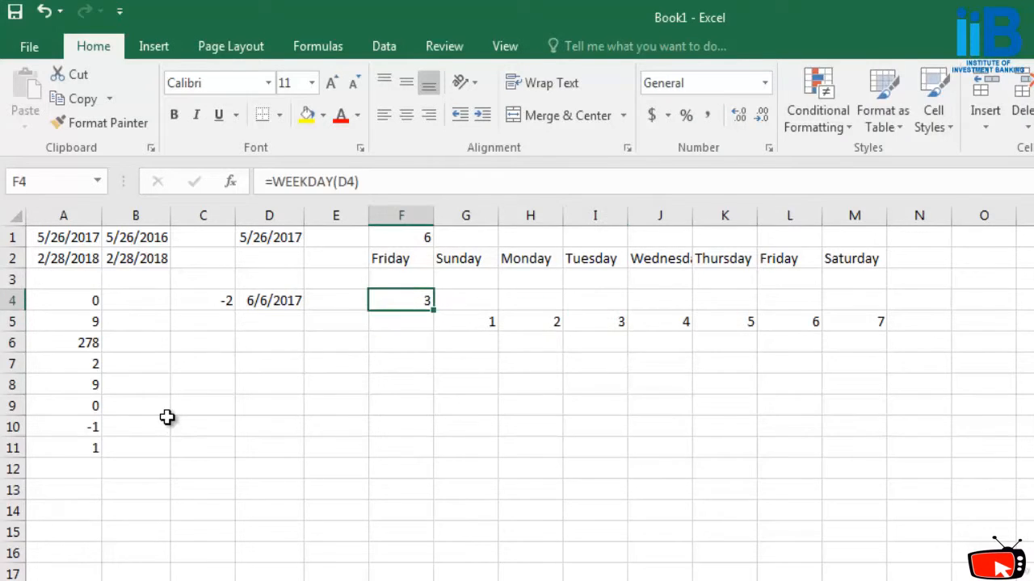
key(Down)
key(Down)
key(Down)
key(Right)
key(Left)
key(Up)
key(Up)
key(Up)
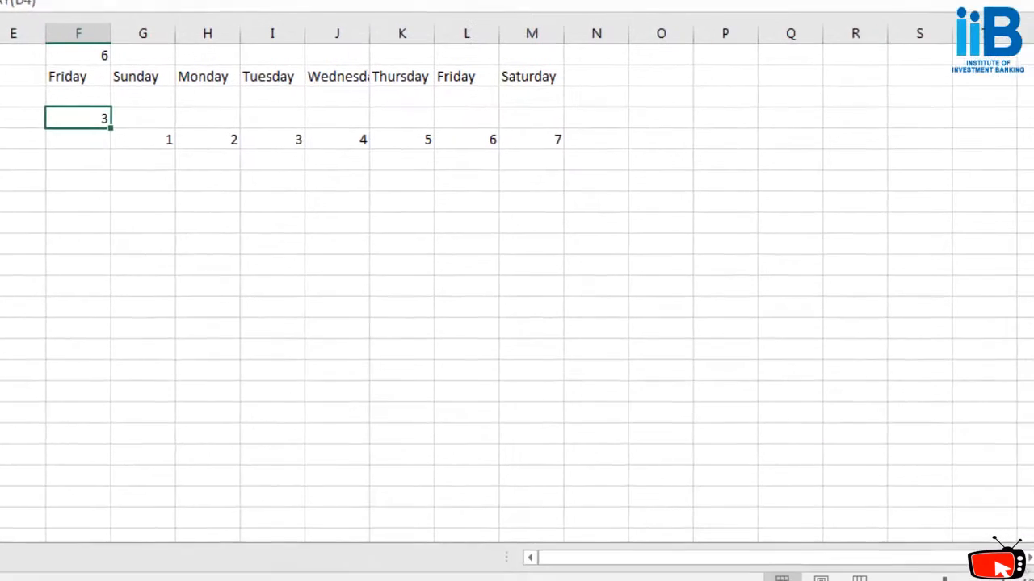
Check which weekday 6 June 2017 falls on in the system calendar's June 2017 view.
click(995, 579)
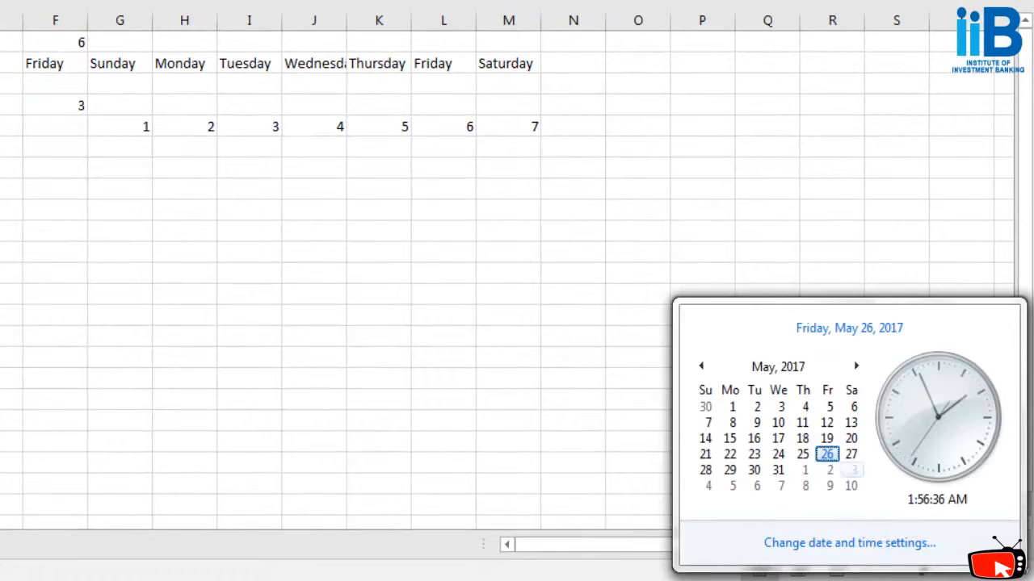
click(778, 366)
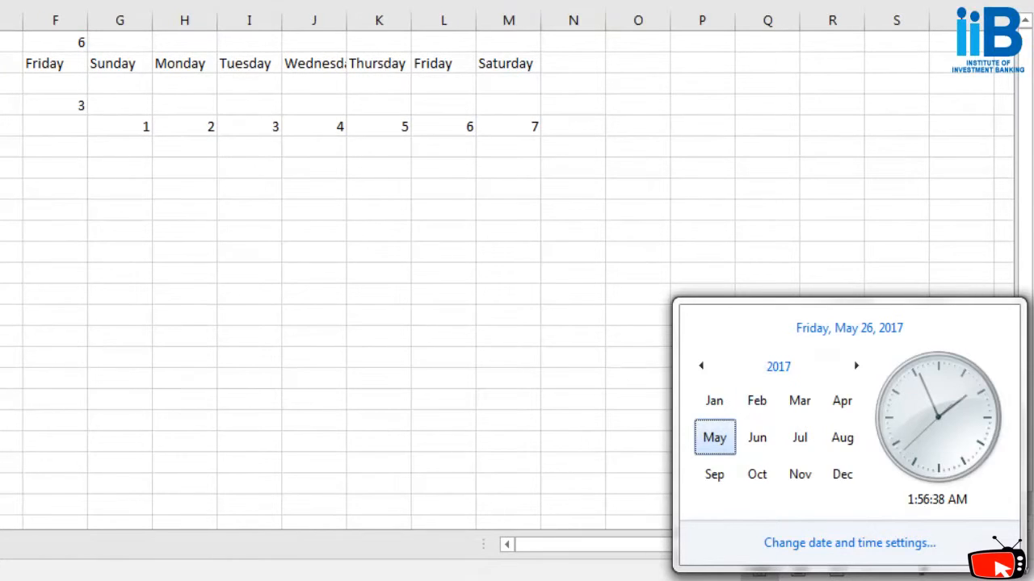
click(757, 436)
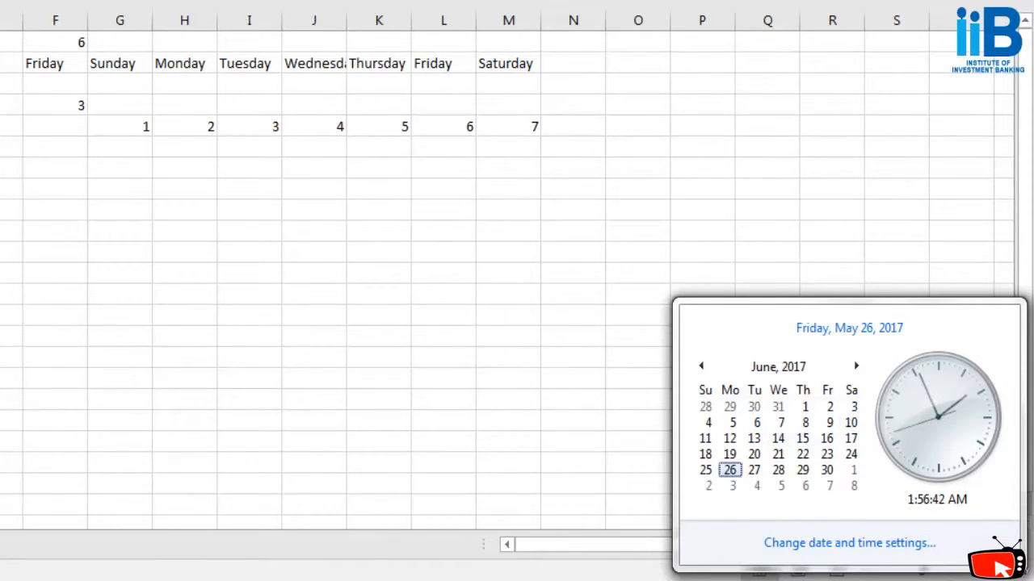
key(Escape)
Enter the formula =TEXT(D4,"dddd") in cell F6 to return the weekday name of the date in D4.
key(Down)
key(Down)
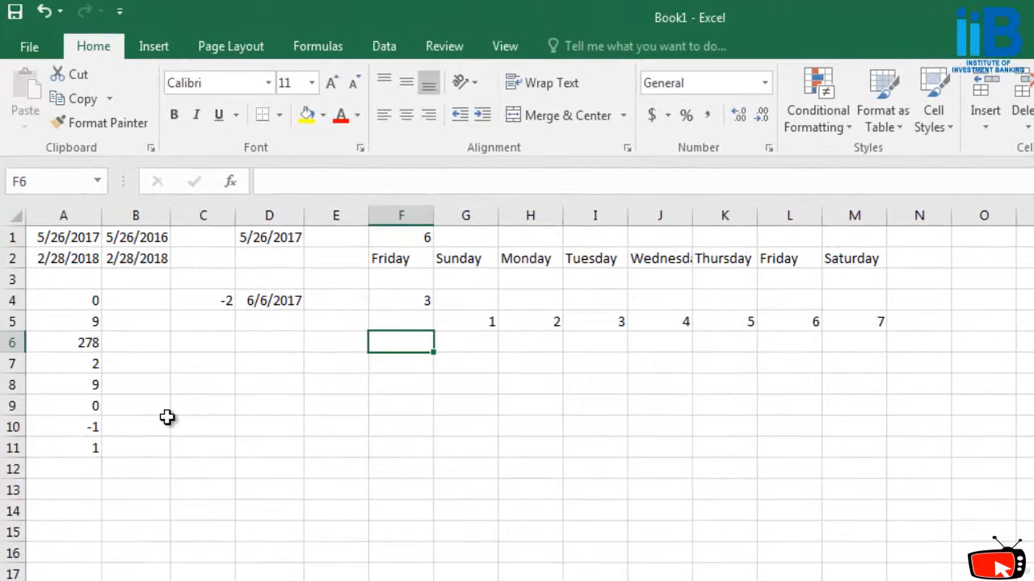
text(=text)
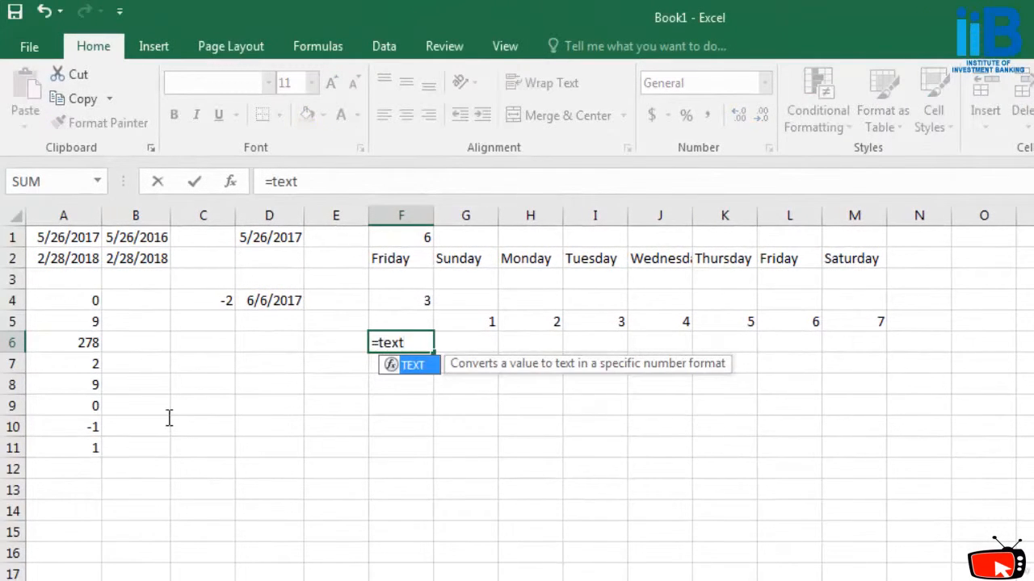
text((D4)
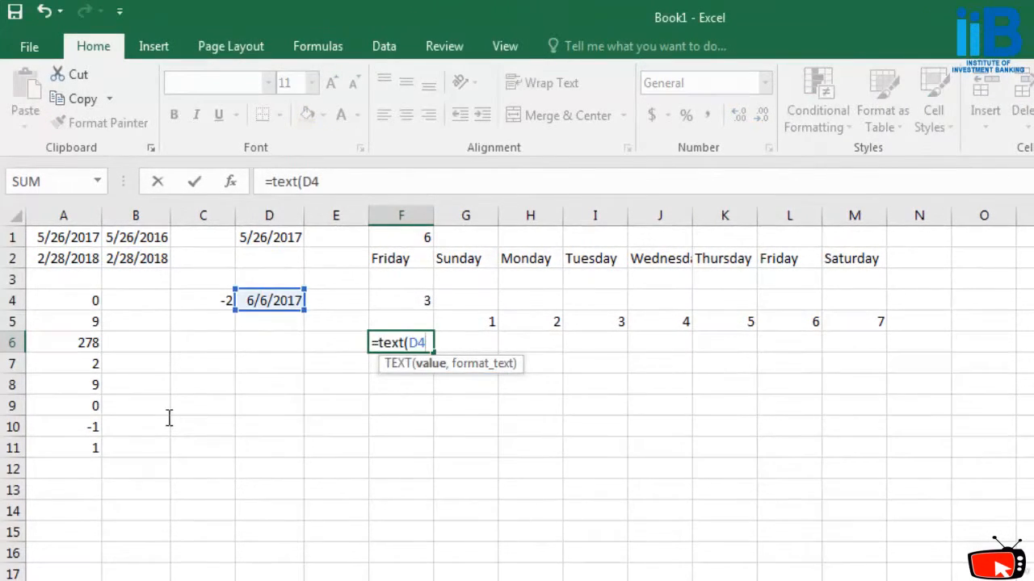
text(,"dddd)
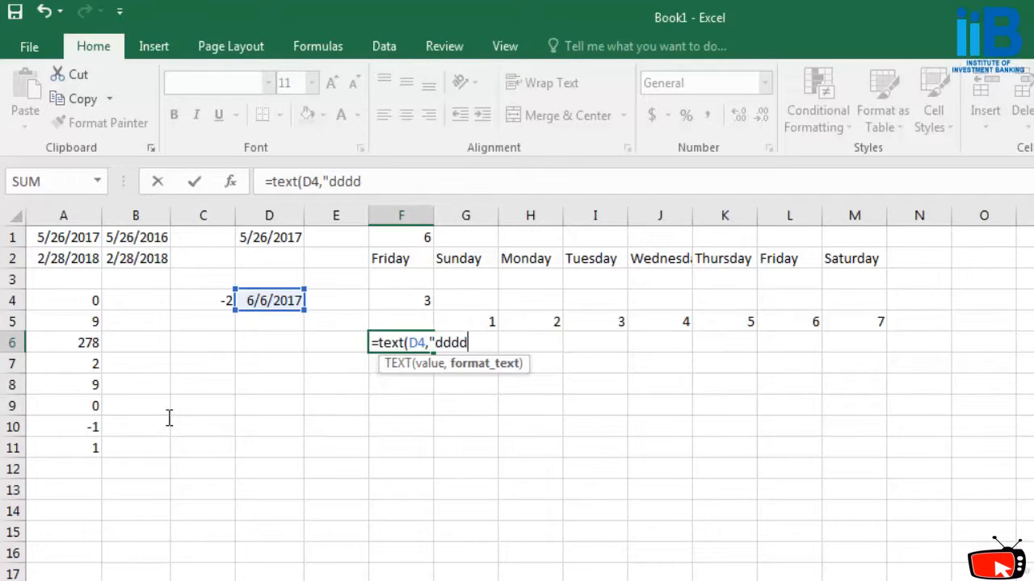
text("))
key(Return)
key(Down)
key(Right)
key(Right)
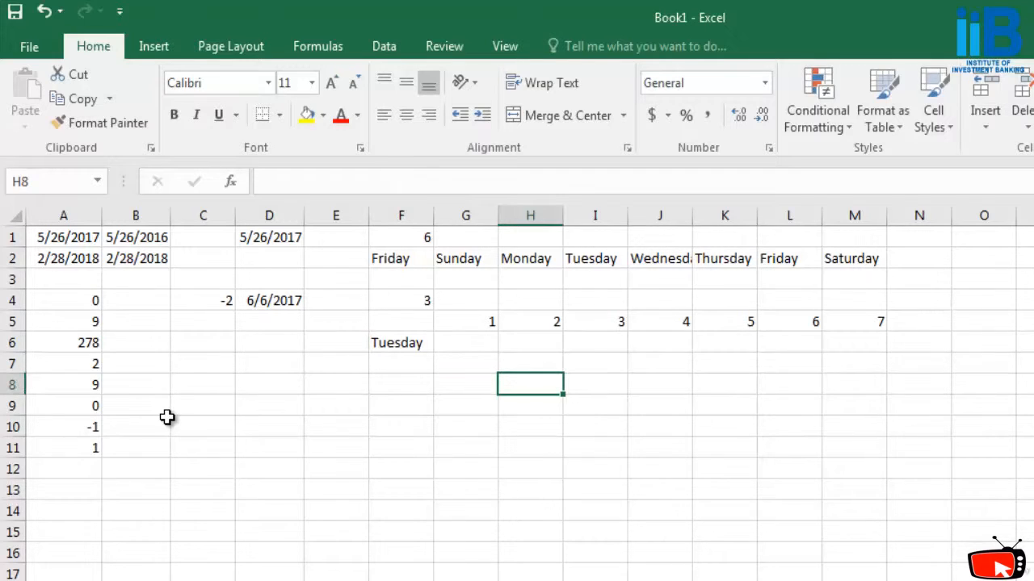
key(Down)
key(Down)
key(Down)
key(Down)
key(Down)
key(Down)
key(Down)
key(Down)
key(Right)
key(Right)
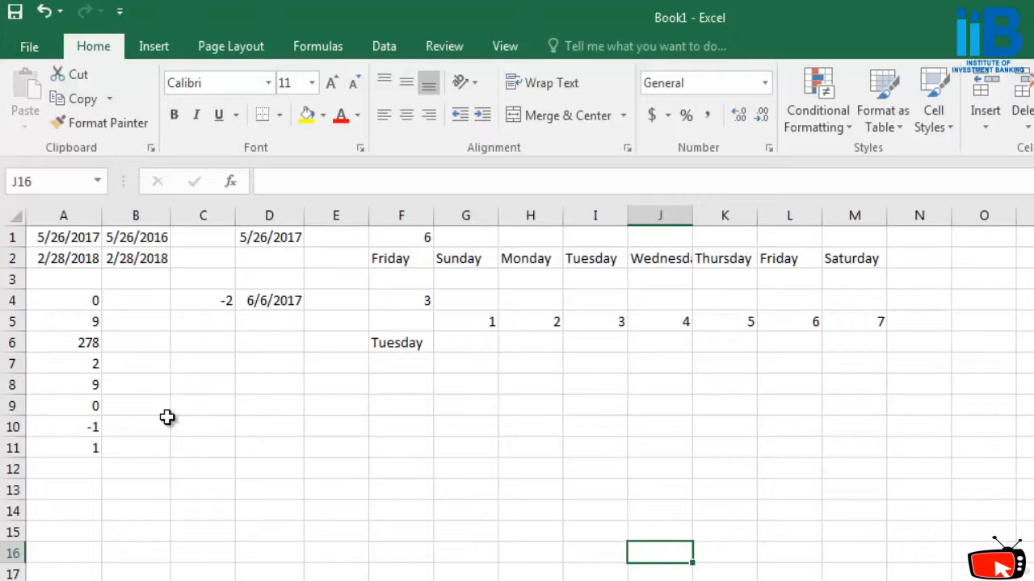
Clear the contents of the entire worksheet and return to cell A1.
key(ctrl+a)
key(Delete)
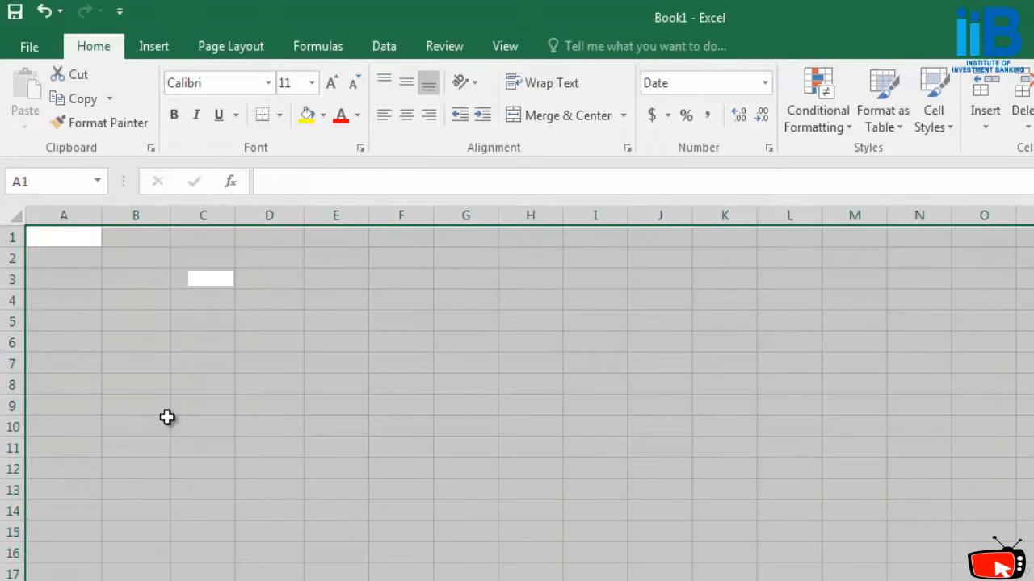
key(Down)
key(Up)
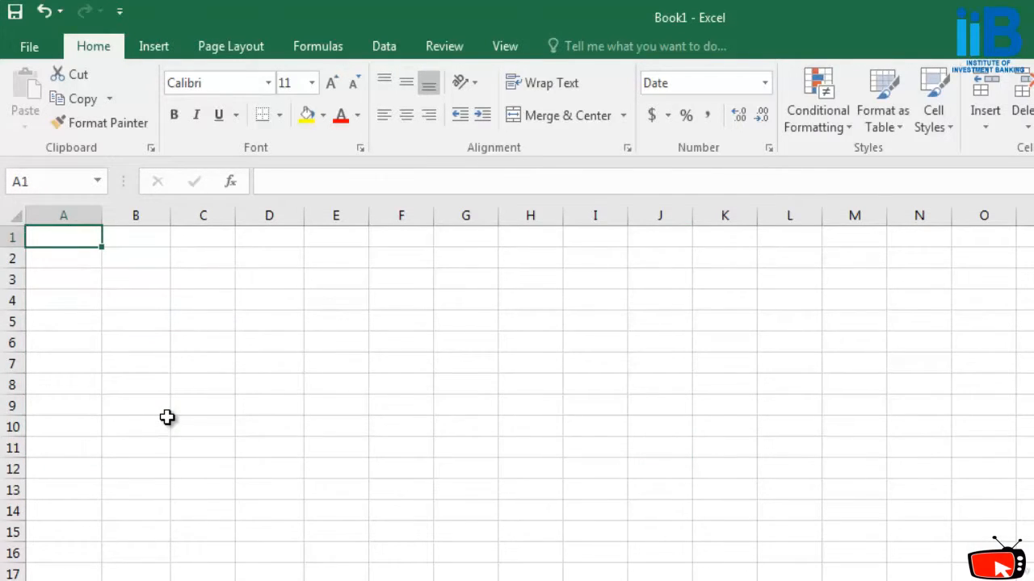
Enter the date 05/26/2017 in cell A1.
text(05/0)
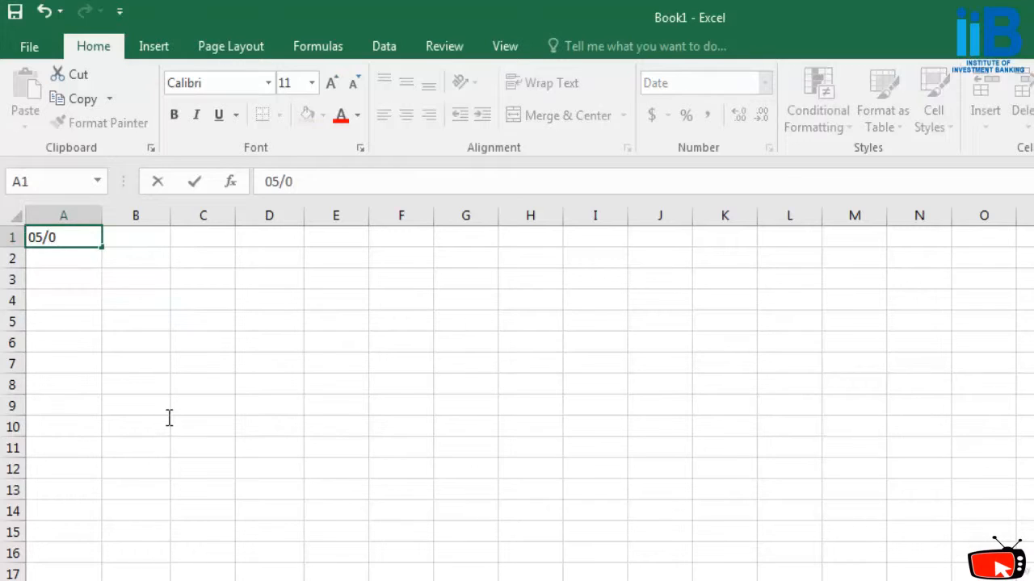
text(5/2)
key(BackSpace)
key(BackSpace)
key(BackSpace)
key(BackSpace)
key(BackSpace)
key(BackSpace)
key(BackSpace)
text(05/25)
key(BackSpace)
text(6/2017)
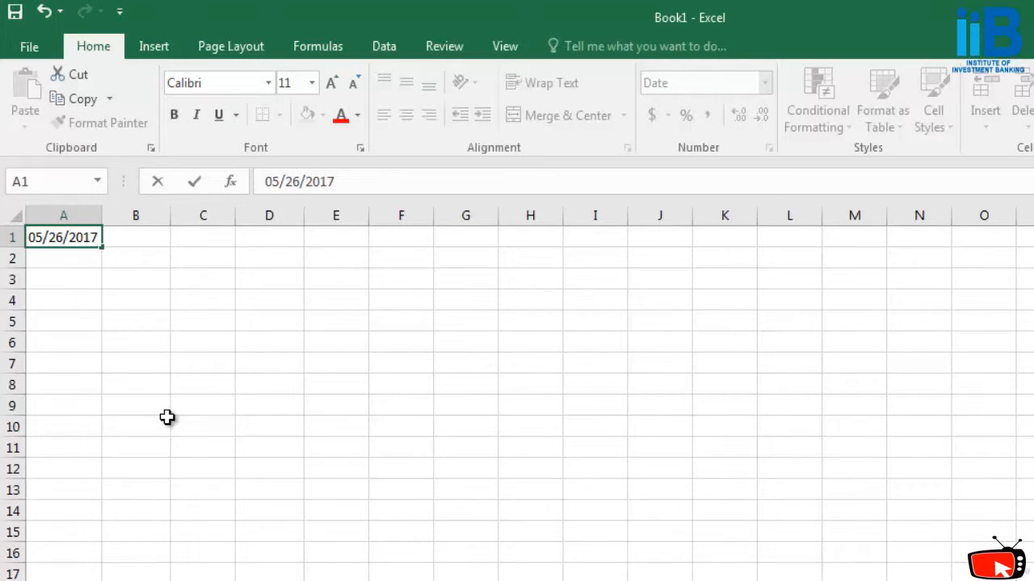
key(Tab)
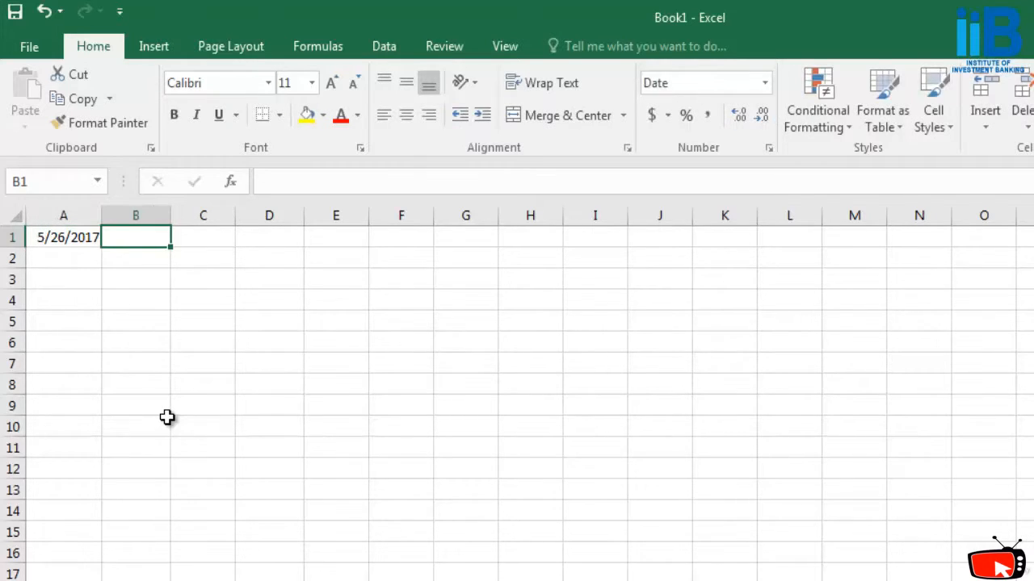
Enter the date 06/06/2017 in cell B1.
text(06/06)
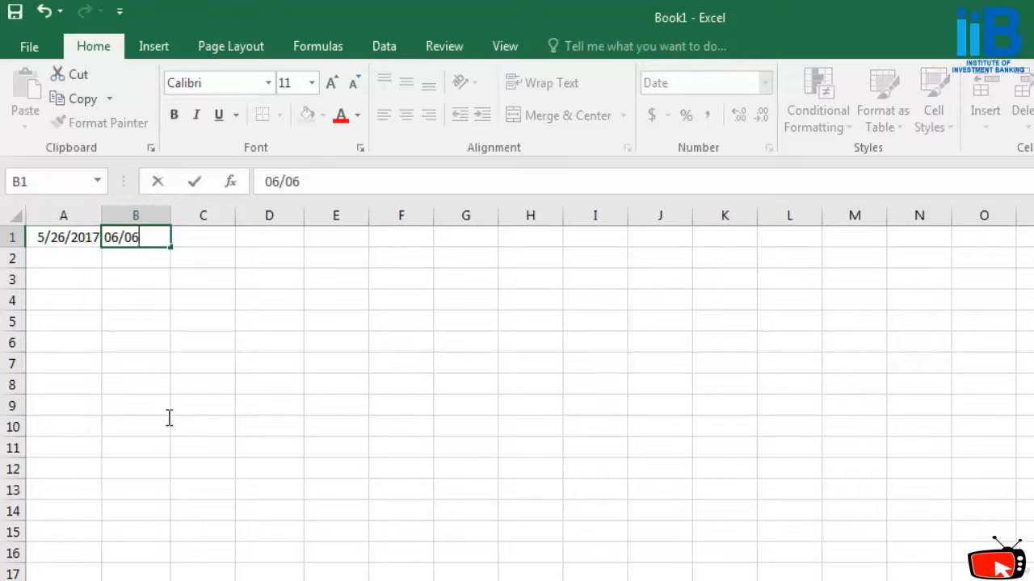
text(/2017)
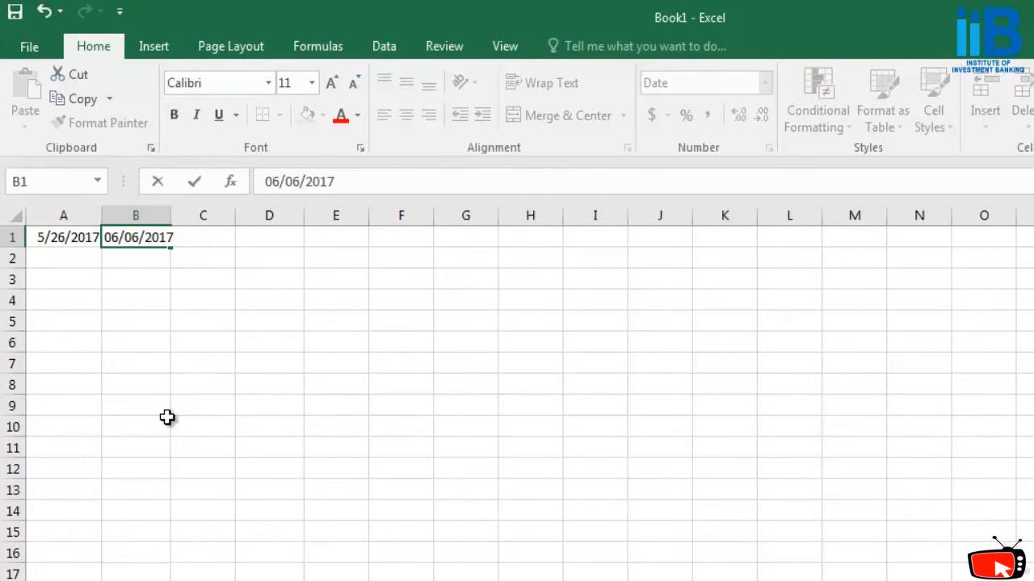
drag(202, 260, 203, 277)
key(Up)
key(Down)
key(Down)
key(Down)
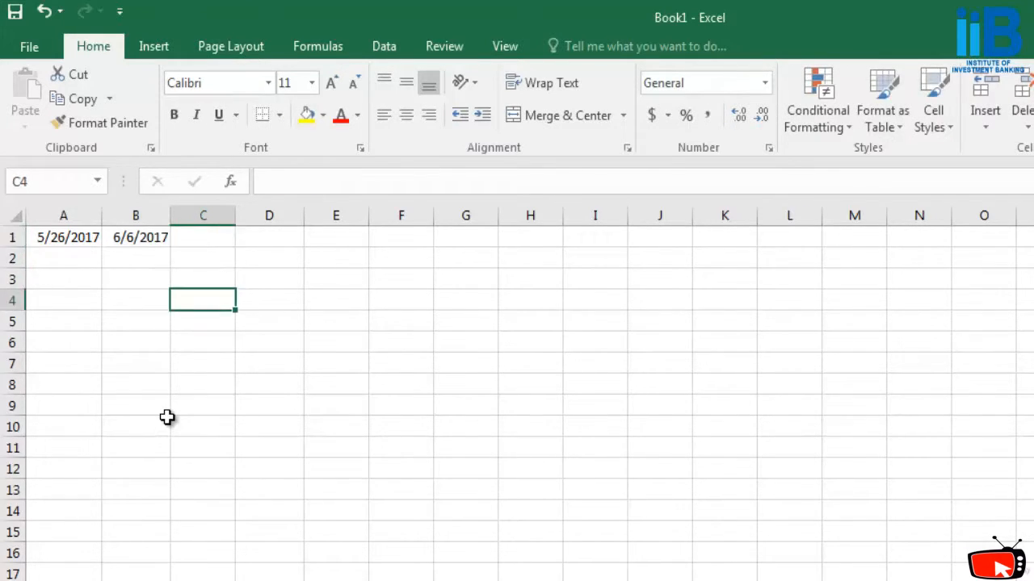
Enter the formula =NETWORKDAYS(A1,B1) in cell C1 to count the workdays between the two dates.
key(Up)
key(Up)
key(Up)
key(F2)
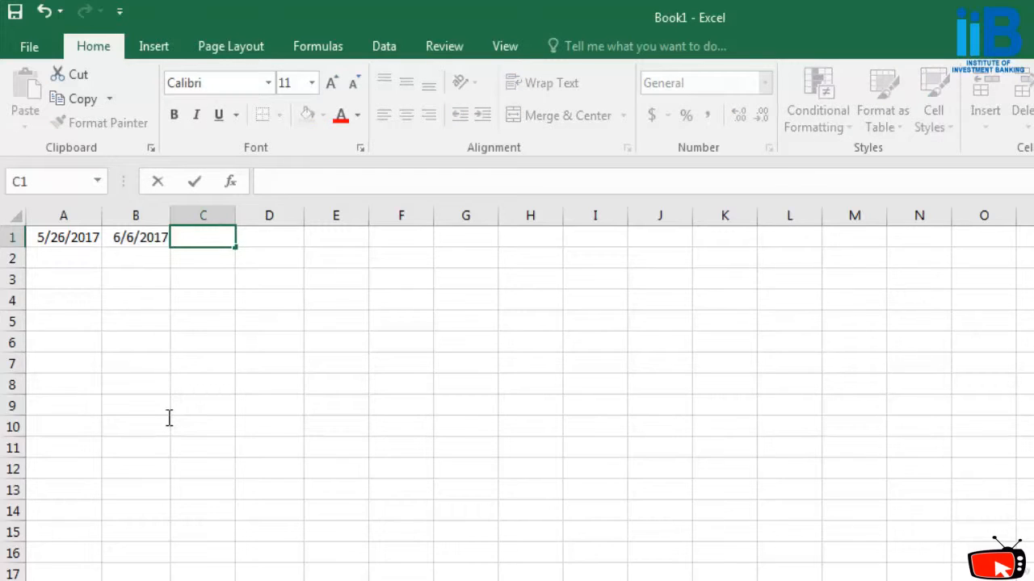
text(=n)
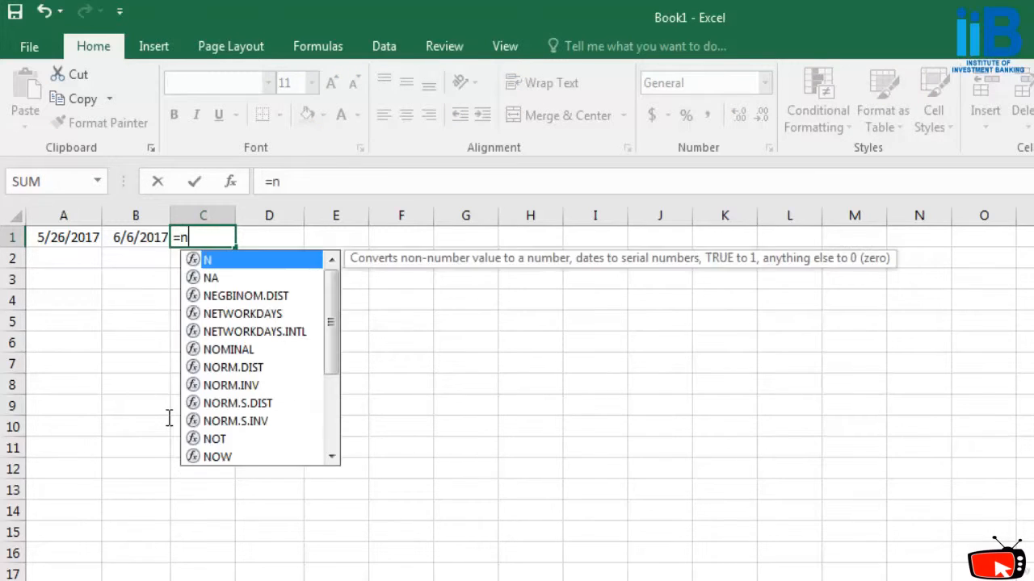
text(et)
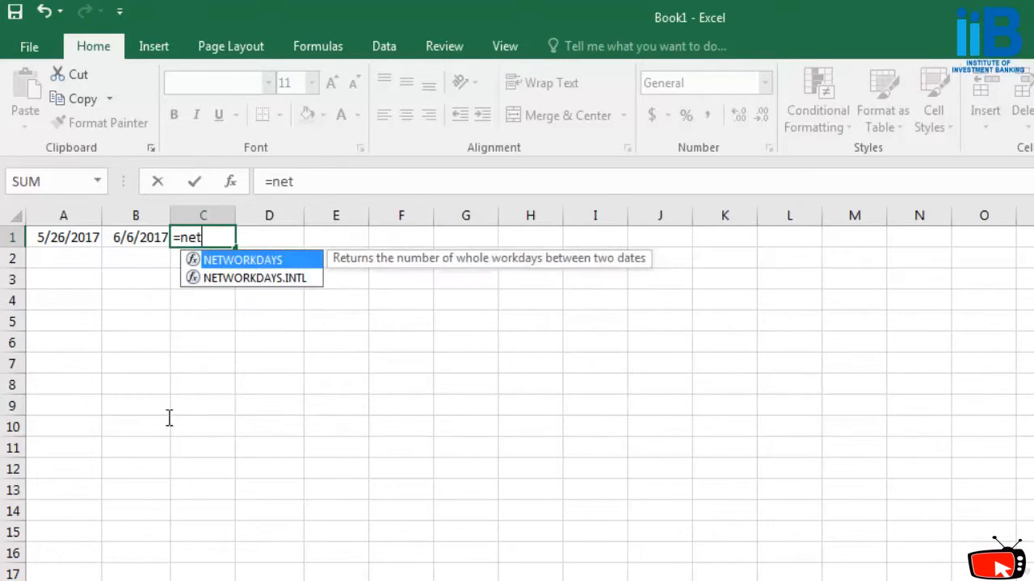
text(workd)
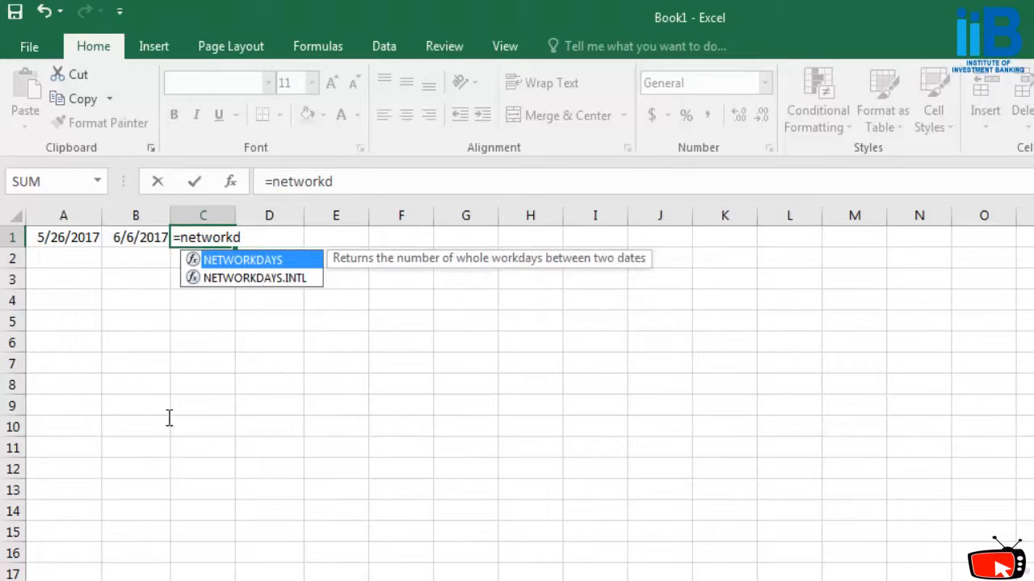
key(Tab)
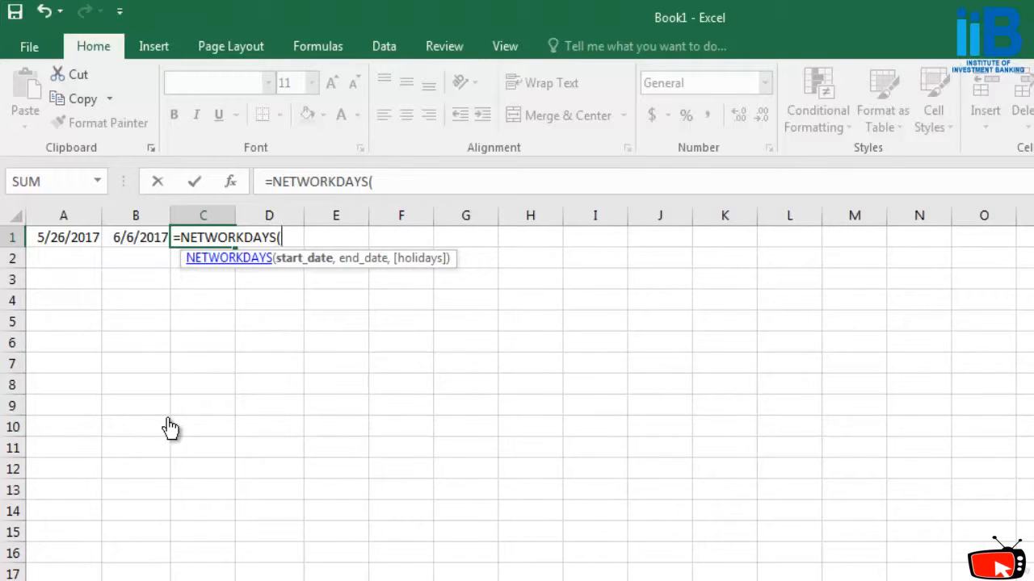
text(A)
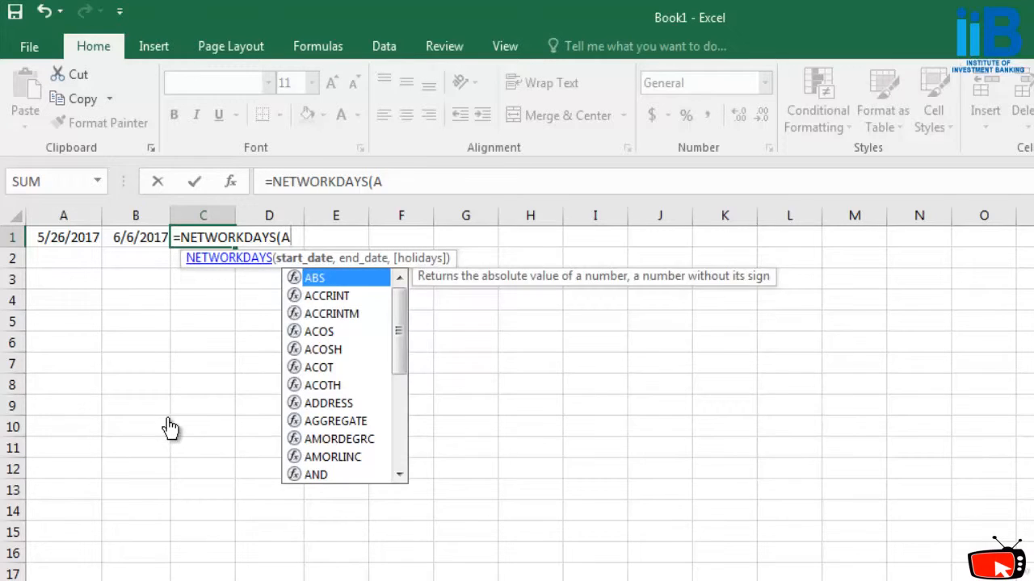
text(1,B1)
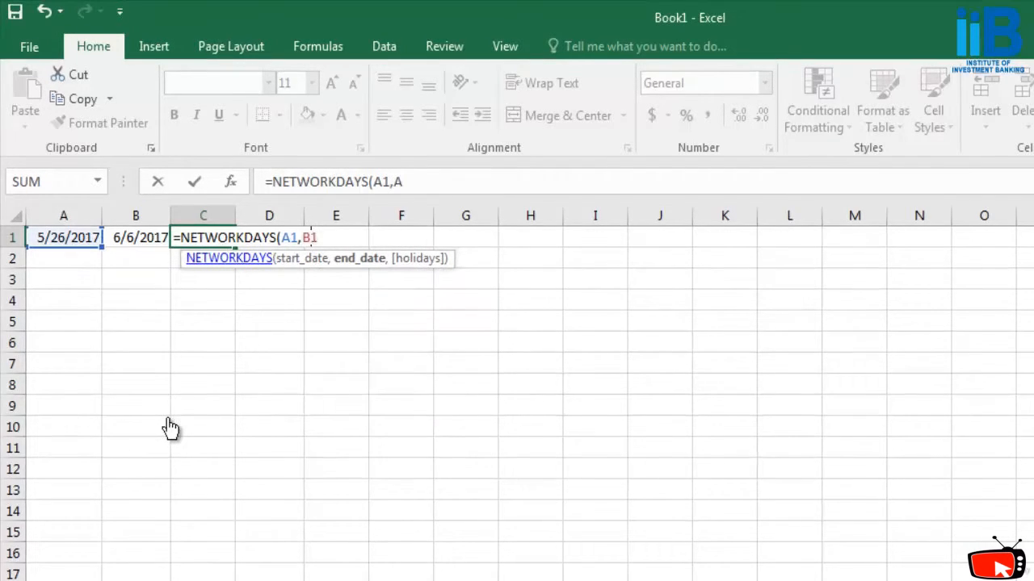
text())
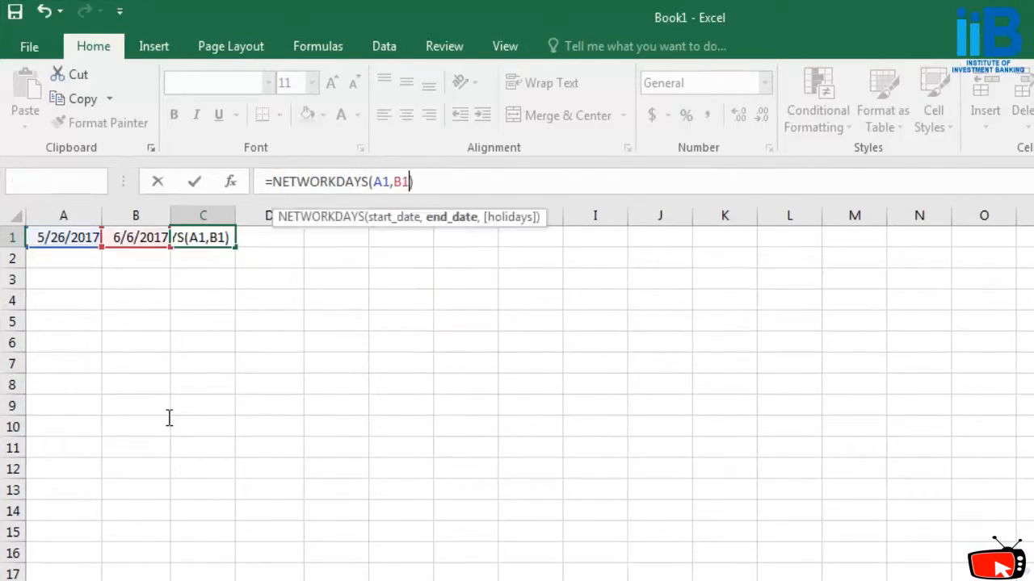
key(Return)
key(Up)
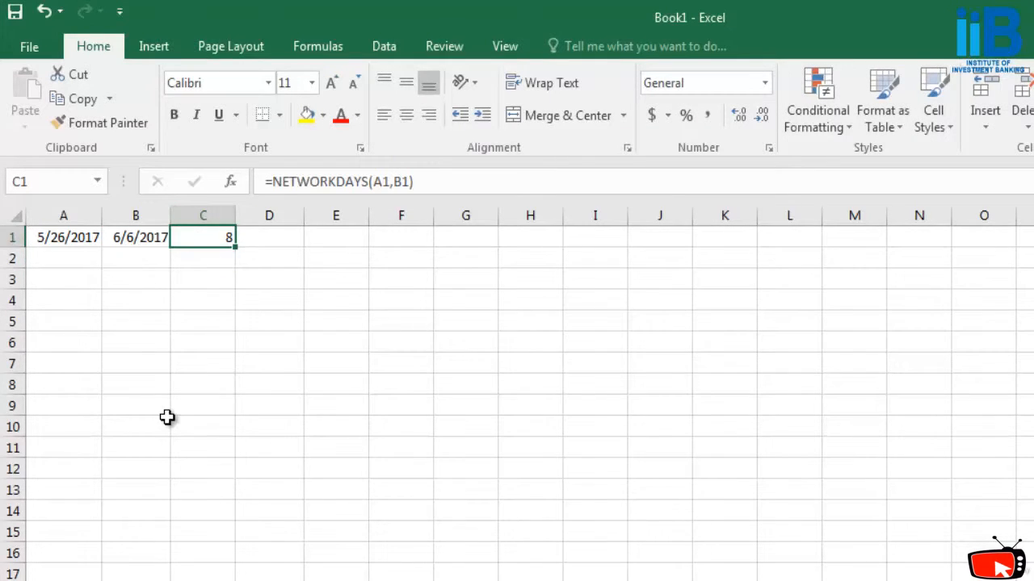
Examine the May and June 2017 pages of the system calendar to check the workdays between the two dates.
key(Left)
key(Left)
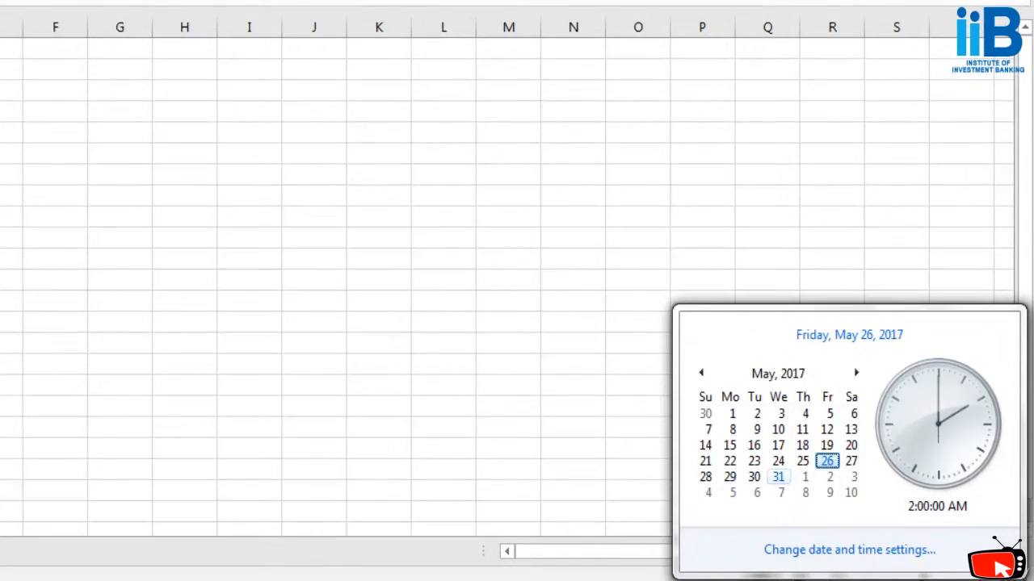
click(856, 373)
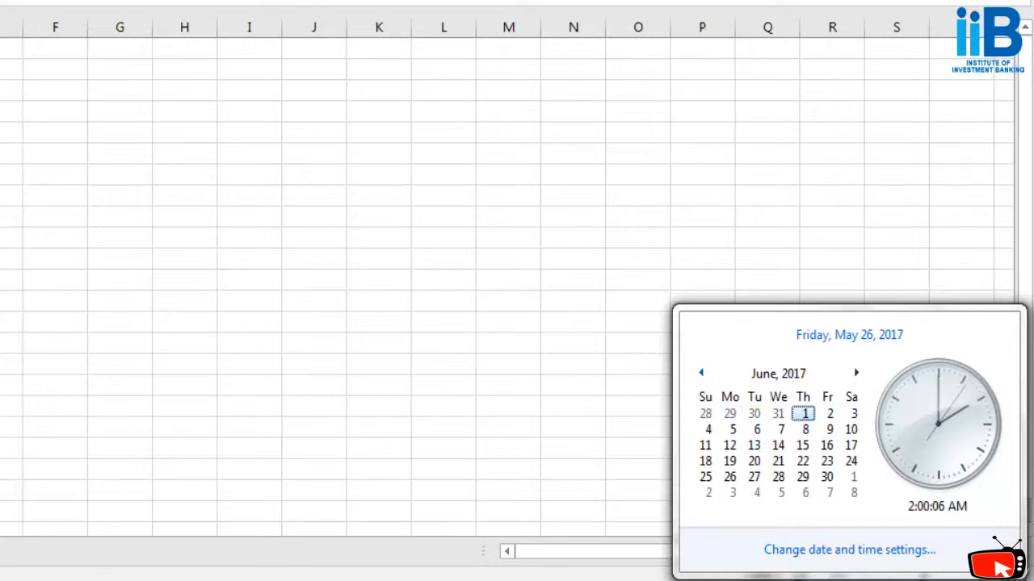
click(701, 372)
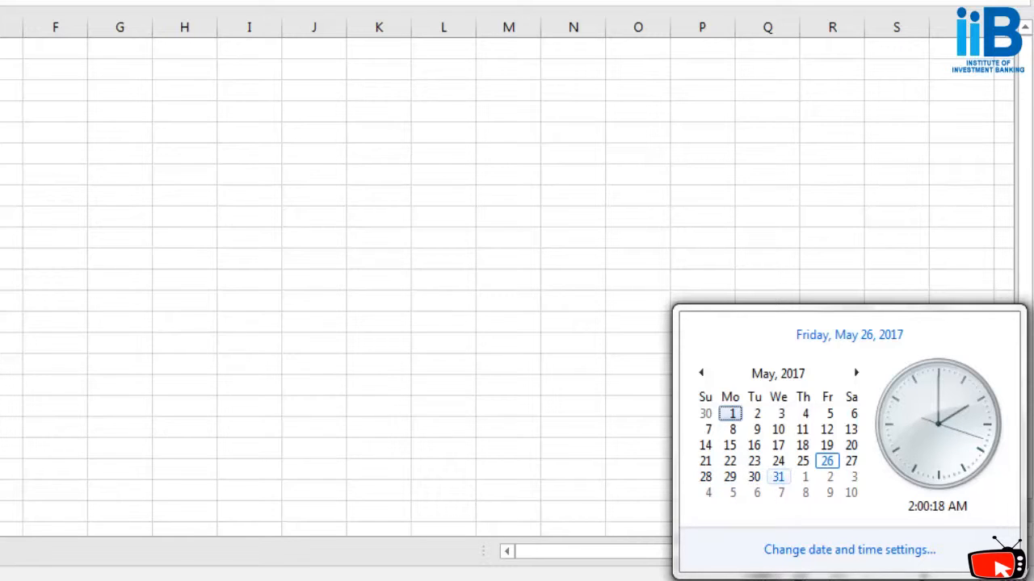
click(855, 373)
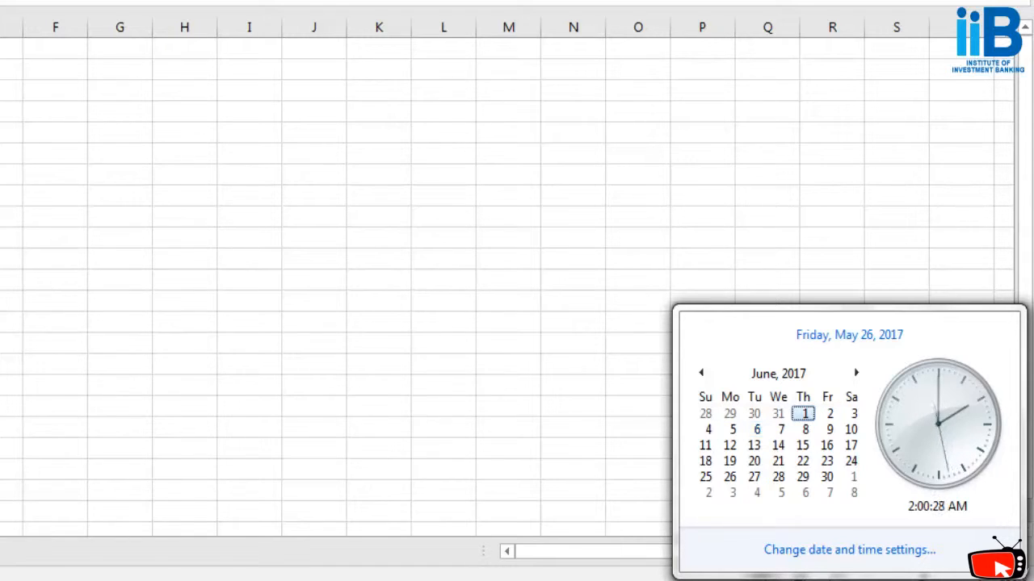
click(701, 373)
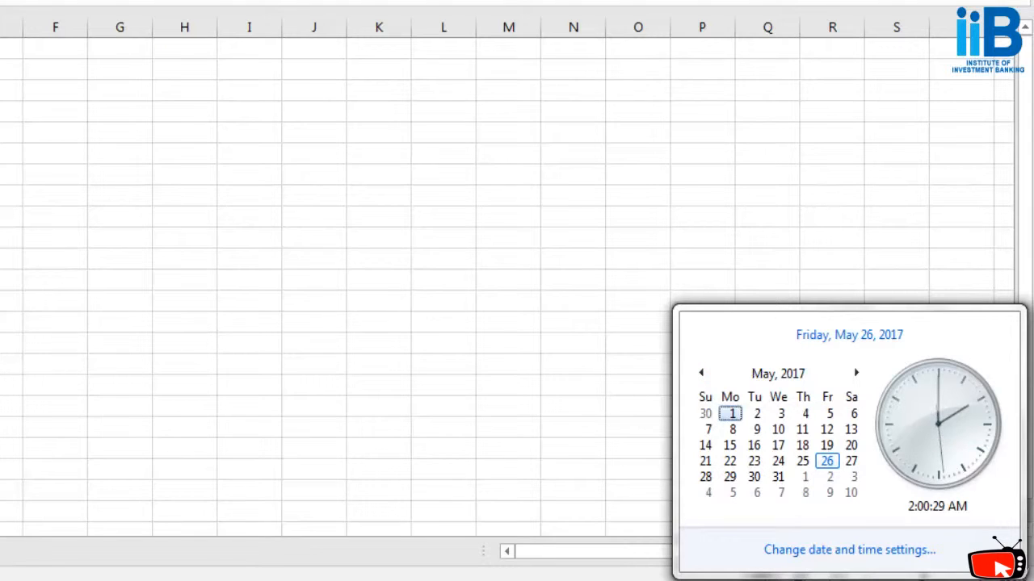
key(Escape)
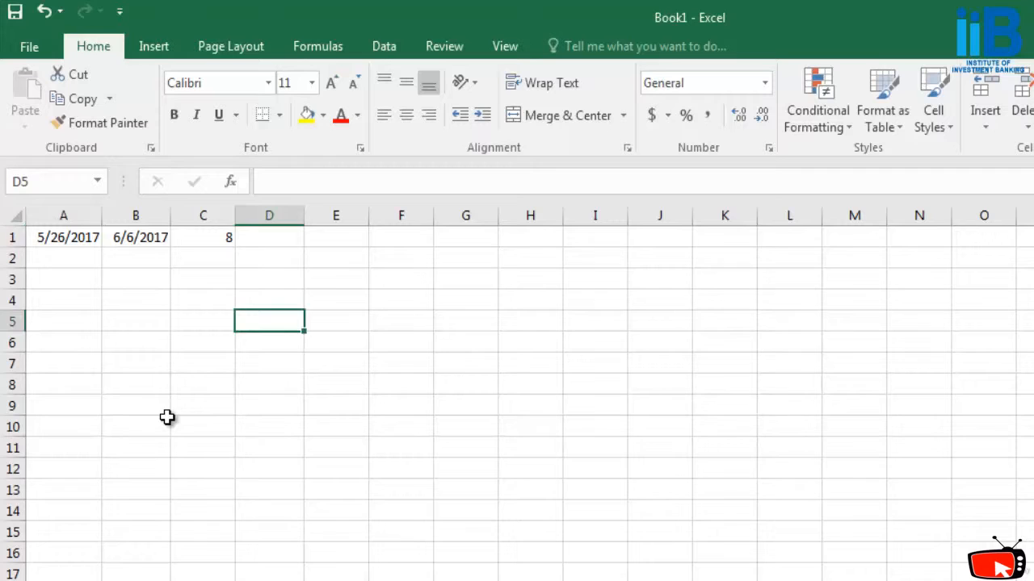
Enter the holiday date 05/30/2017 in cell E2.
key(Left)
key(Up)
key(Up)
key(Up)
key(Up)
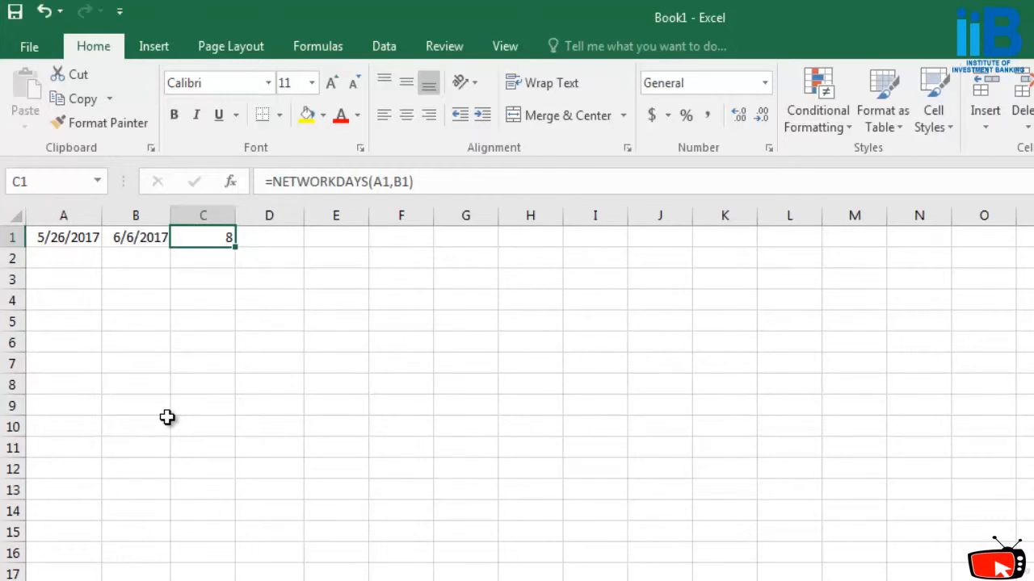
key(Down)
key(Right)
key(Right)
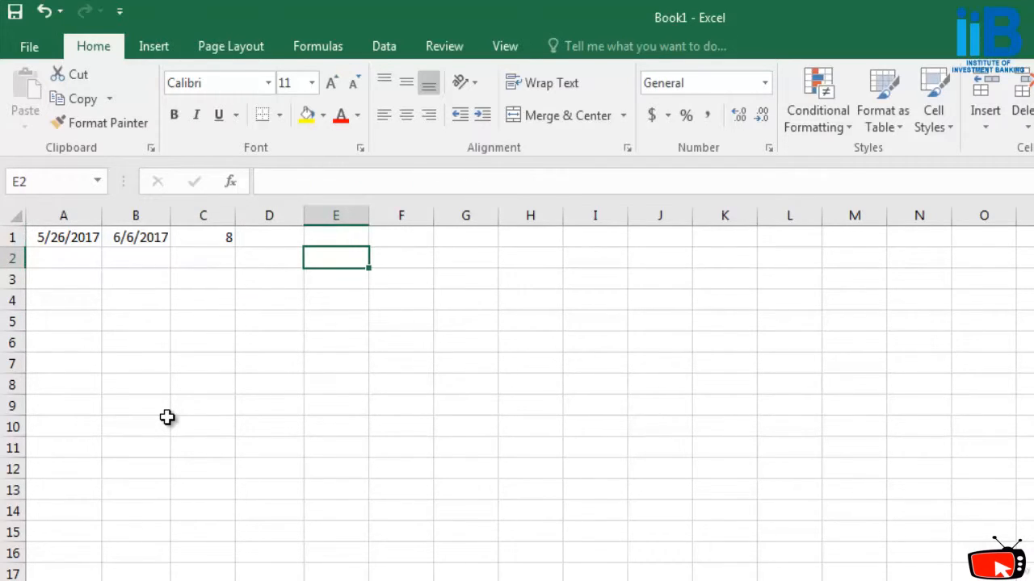
text(05/30)
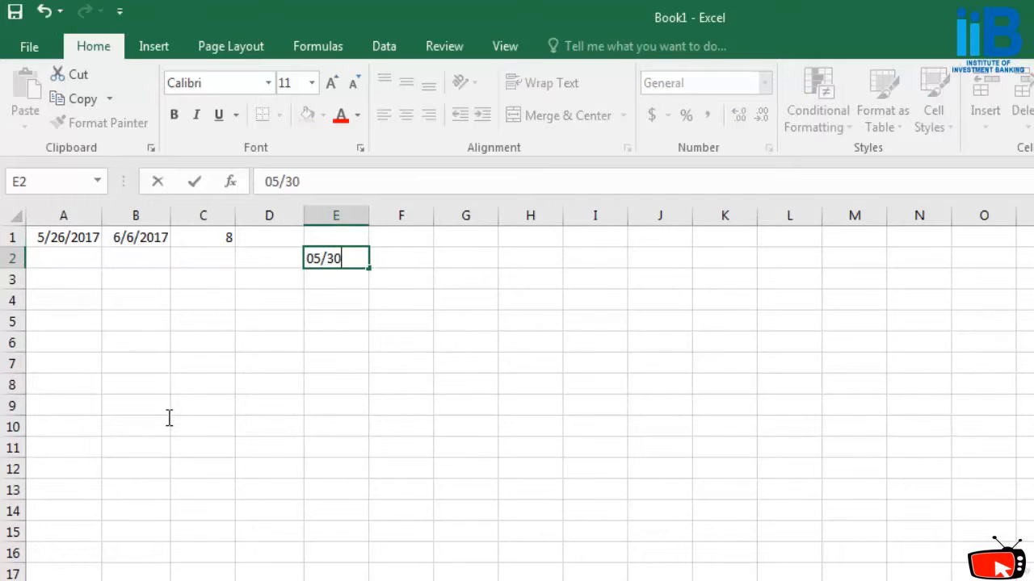
text(/20)
text(17)
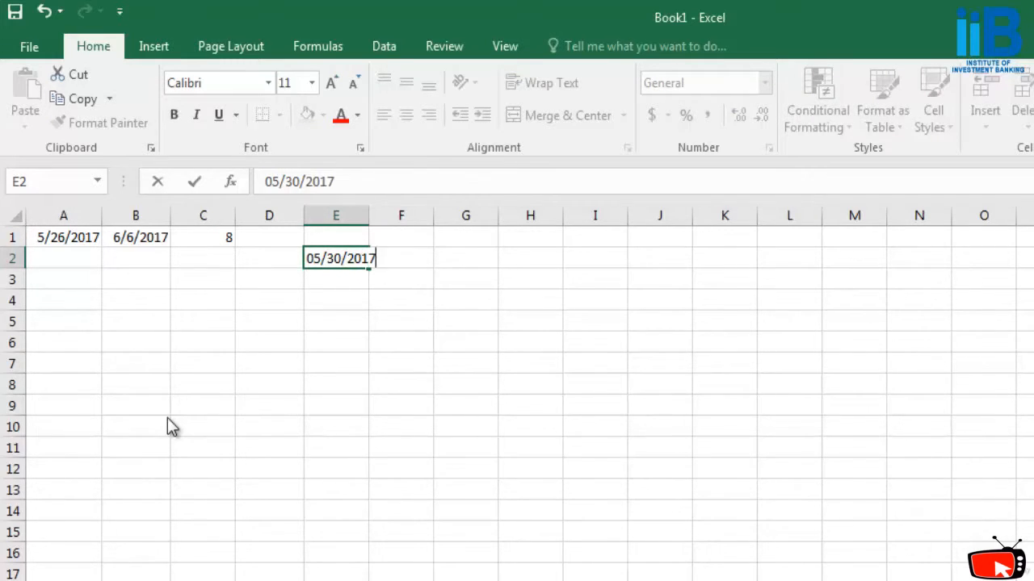
key(alt+Tab)
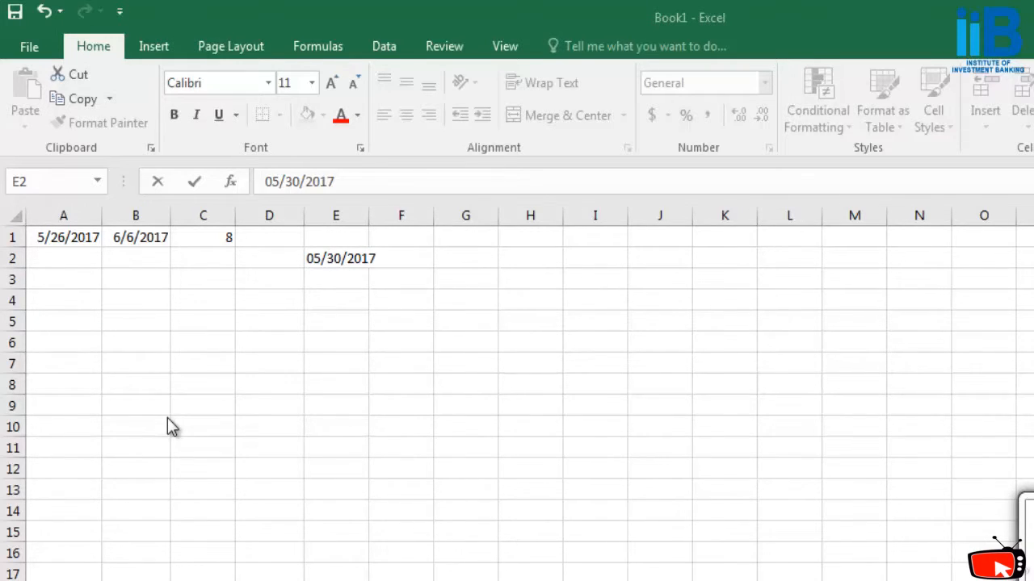
key(Return)
Enter the second holiday date 06/05/2017 in cell E3.
text(06/)
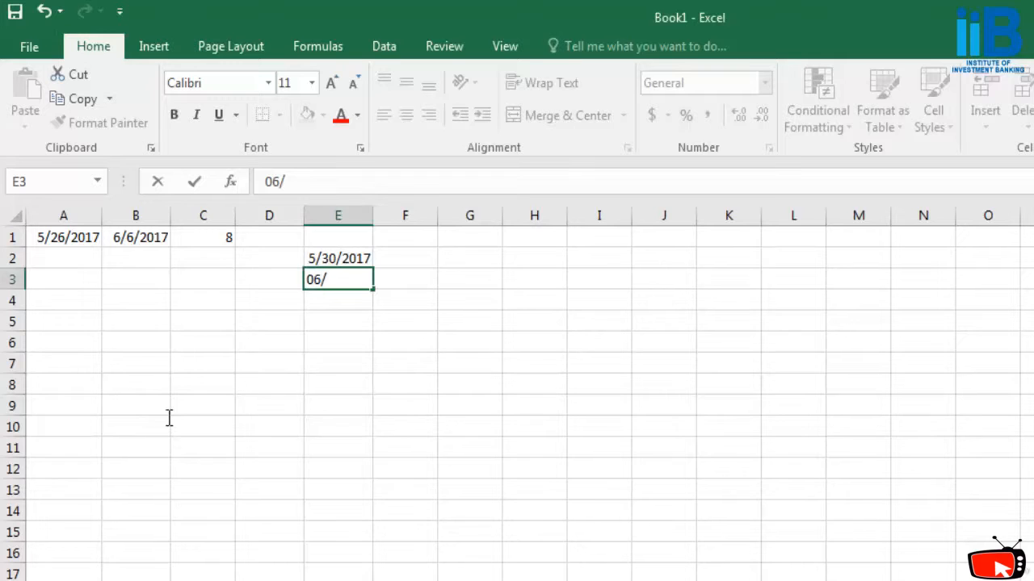
text(05/2017)
click(470, 321)
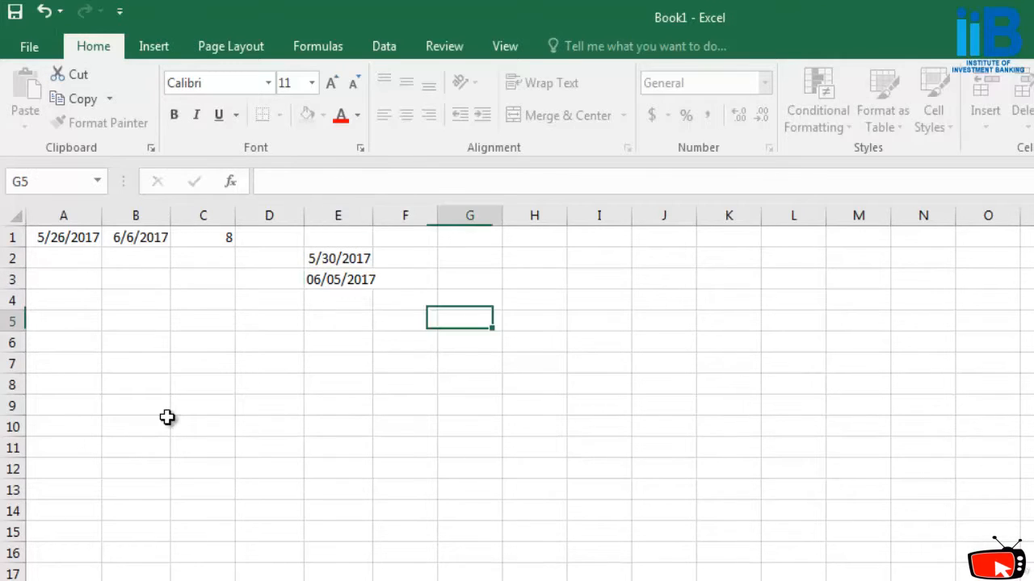
Move the two holiday dates from E2:E3 to F2:F3.
click(337, 259)
click(337, 279)
drag(337, 258, 338, 279)
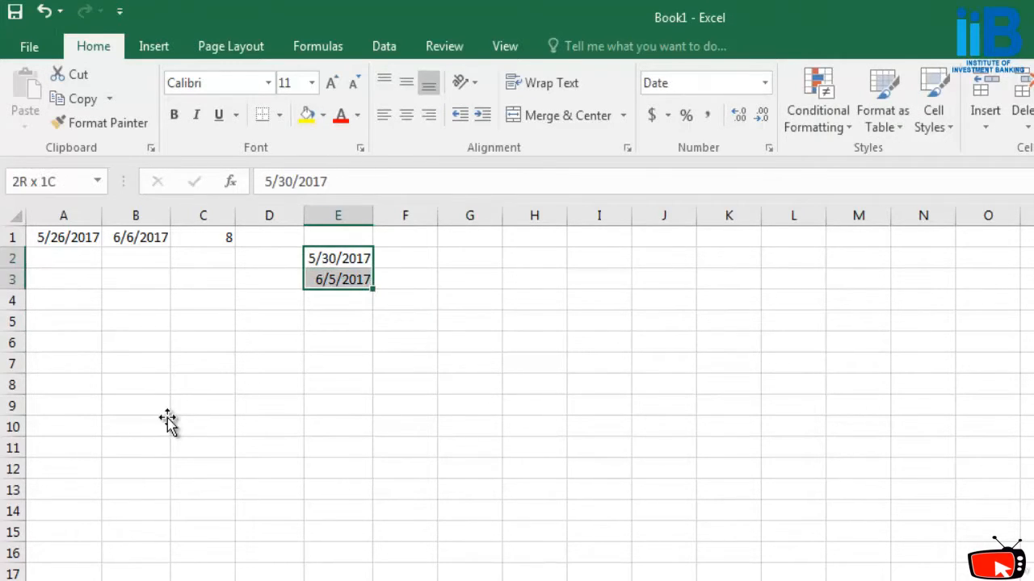
key(ctrl+c)
drag(405, 258, 406, 300)
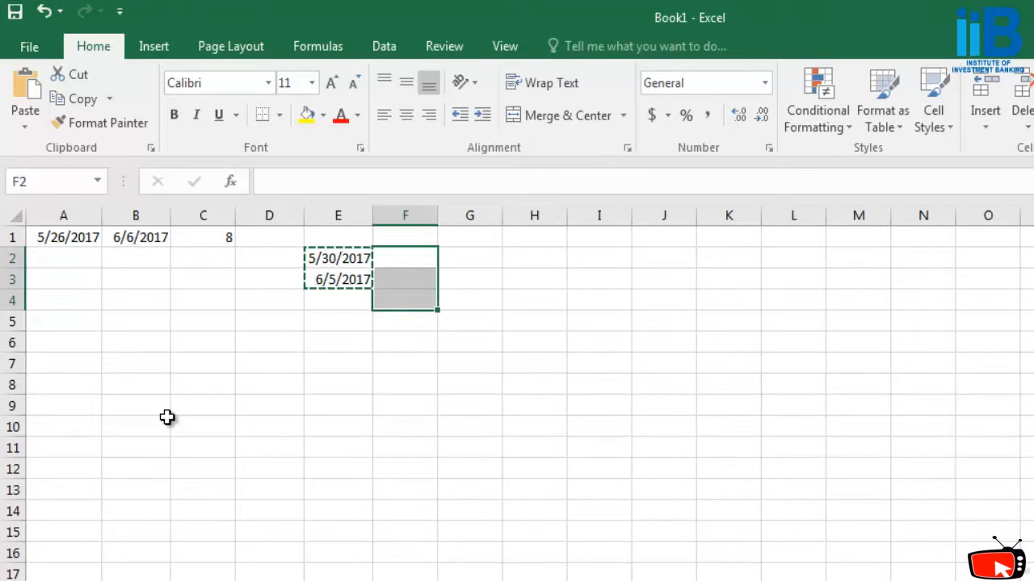
key(ctrl+v)
double_click(437, 215)
click(473, 406)
click(405, 259)
click(406, 279)
click(405, 258)
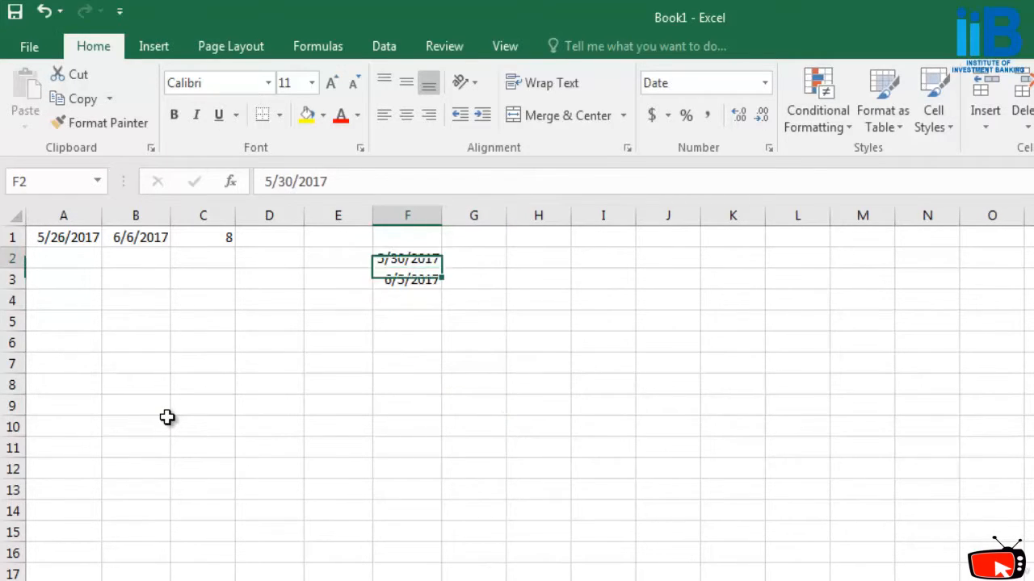
click(405, 279)
Begin a NETWORKDAYS formula in cell C4 with A1 as the start date and B1 as the end date.
click(202, 258)
key(Down)
key(Down)
key(Down)
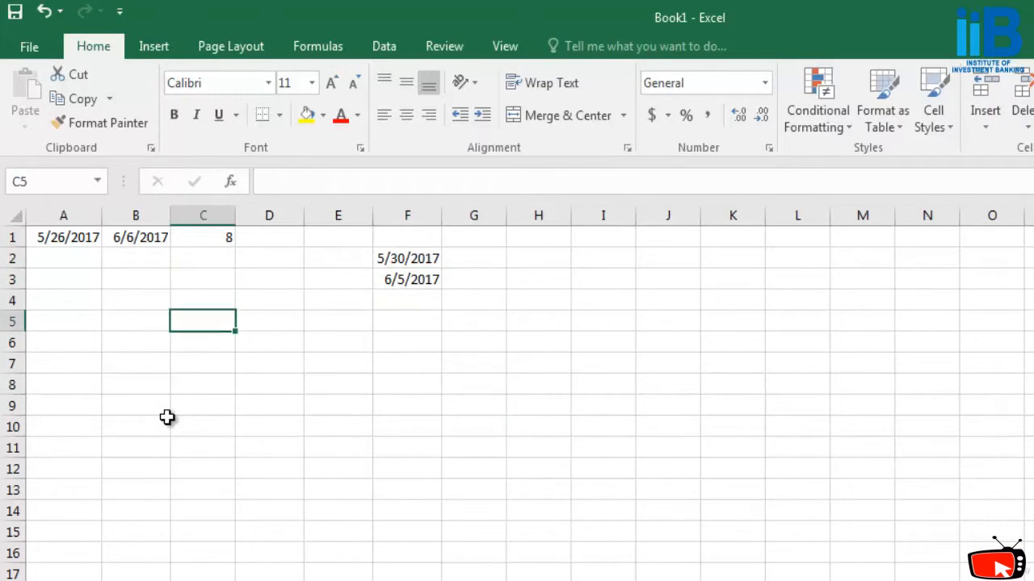
key(Up)
text(=)
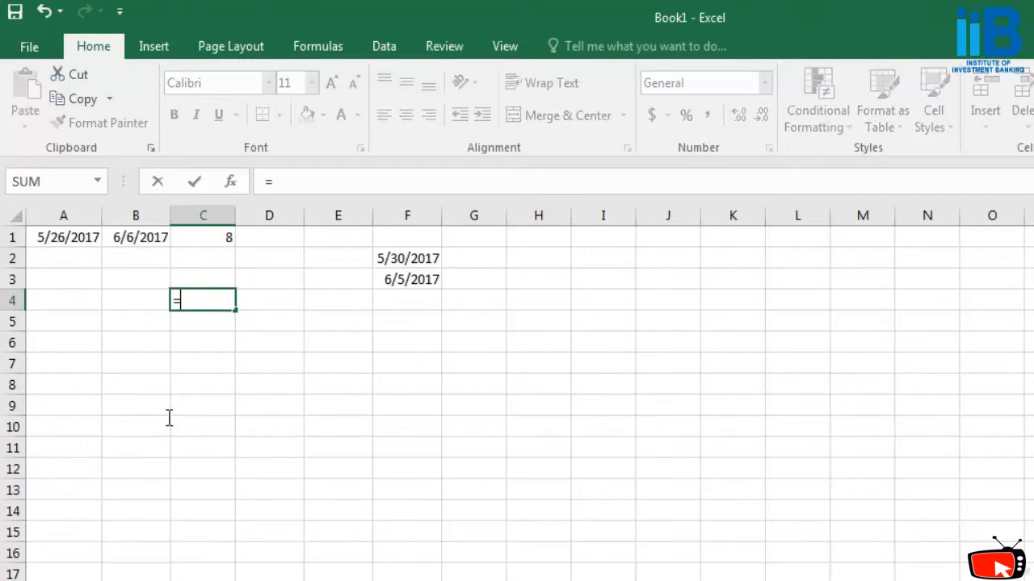
text(networkdays)
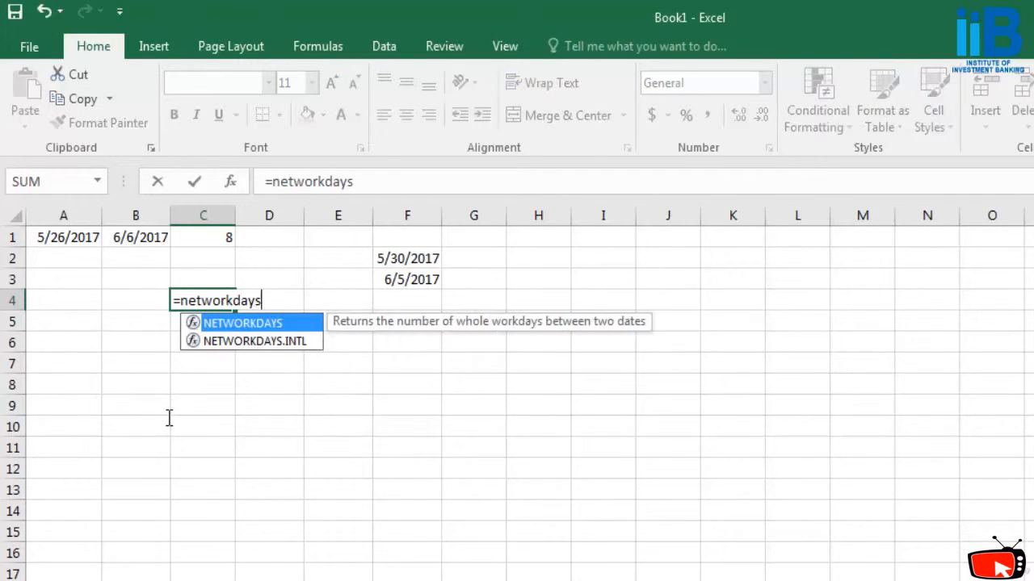
text((A1,B1)
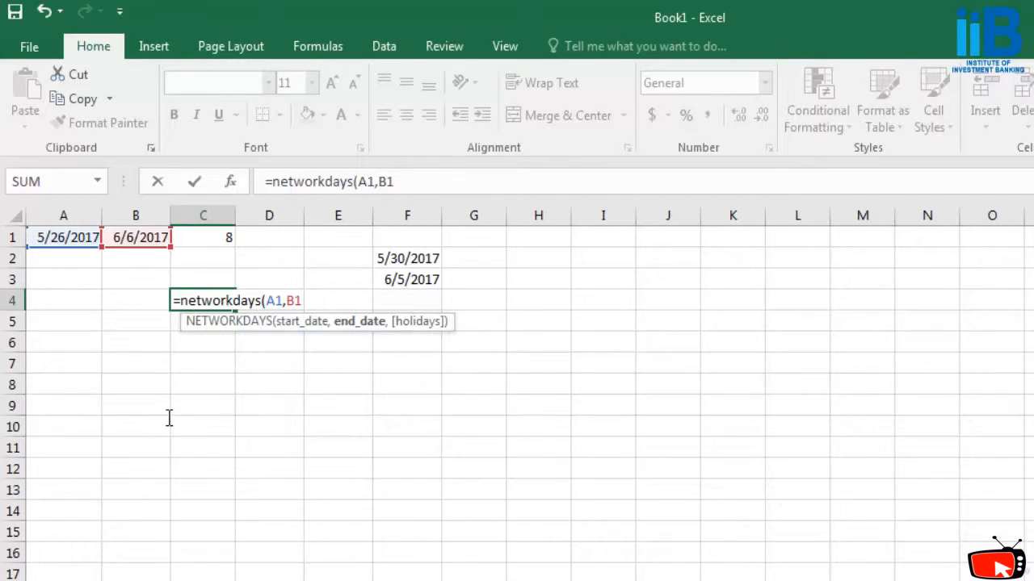
Complete the NETWORKDAYS formula in C4 with F2:F3 as the holidays range and enter it.
text(,)
key(BackSpace)
text(,)
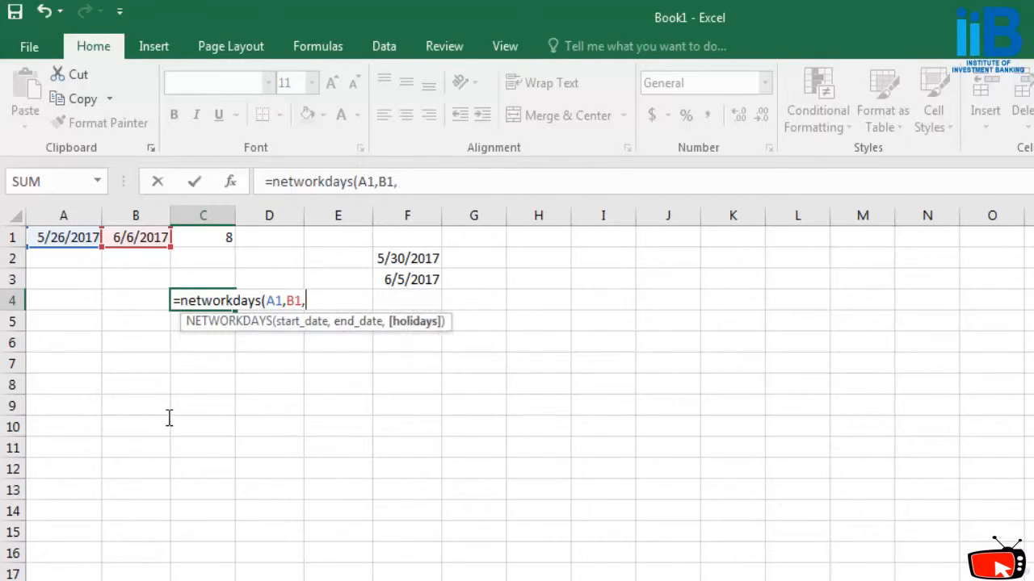
key(BackSpace)
text(,F2)
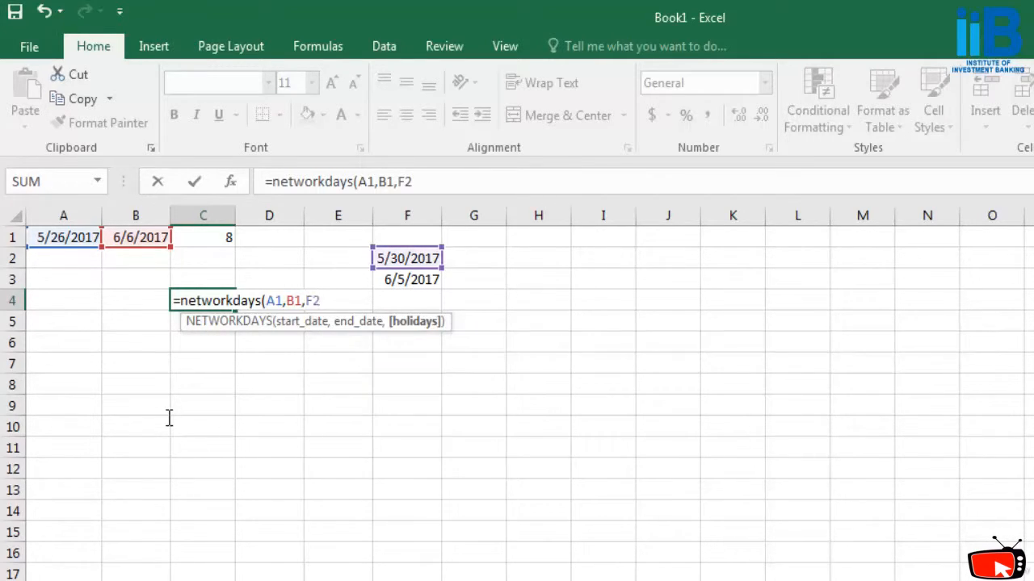
text(:F3)
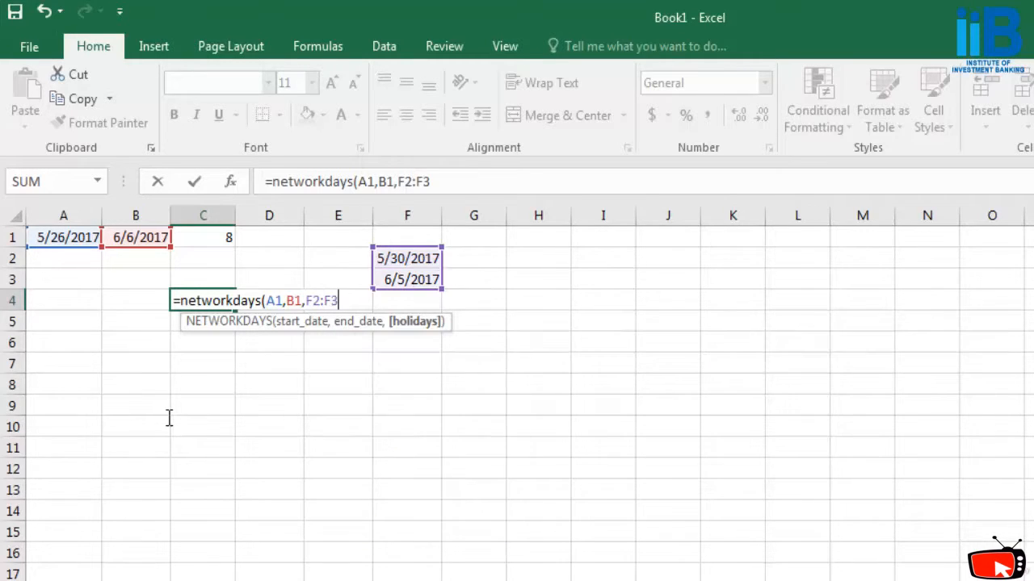
key(BackSpace)
key(BackSpace)
key(BackSpace)
key(BackSpace)
key(BackSpace)
key(BackSpace)
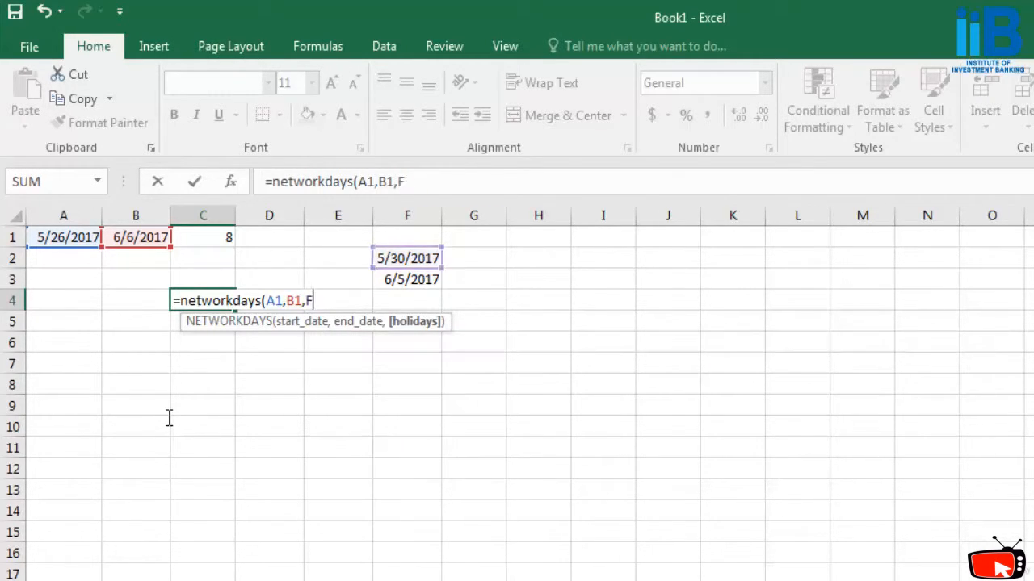
text(,F2)
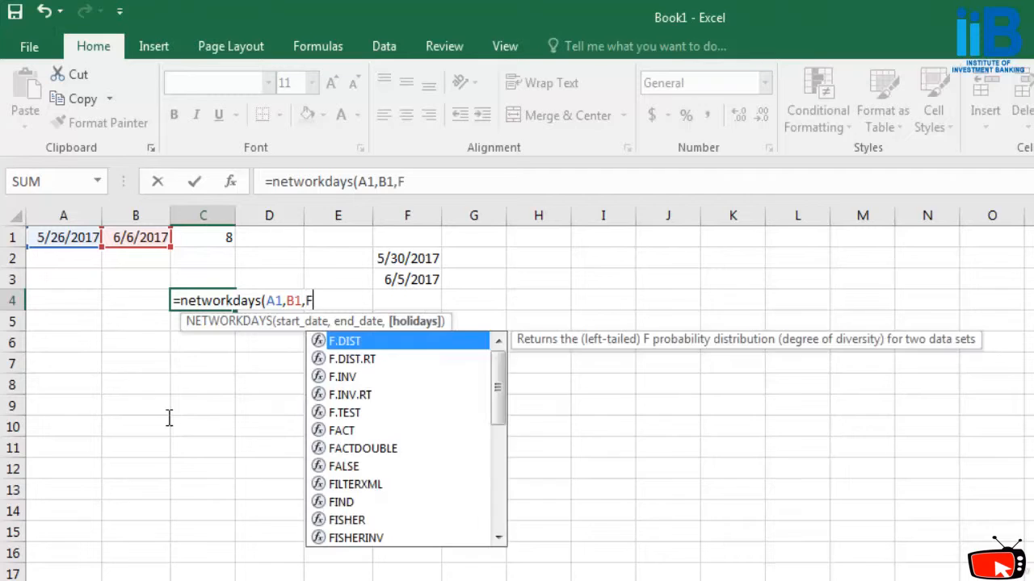
text(:F3))
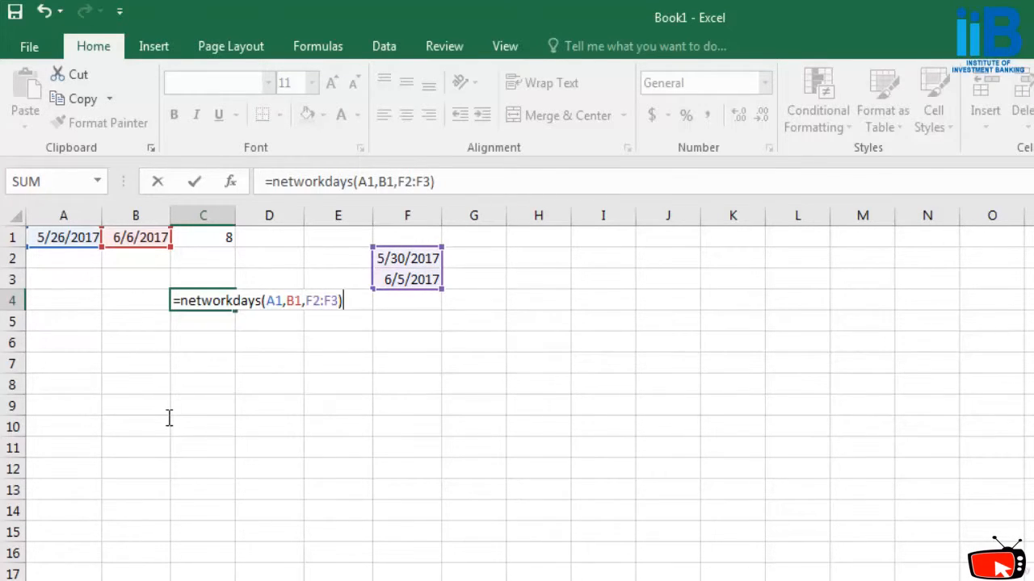
key(Return)
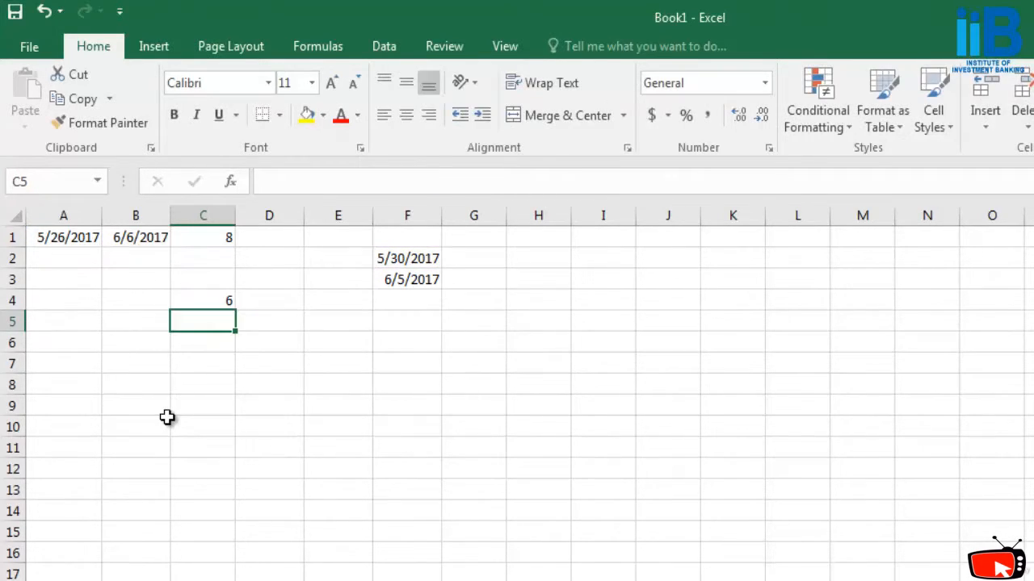
key(Up)
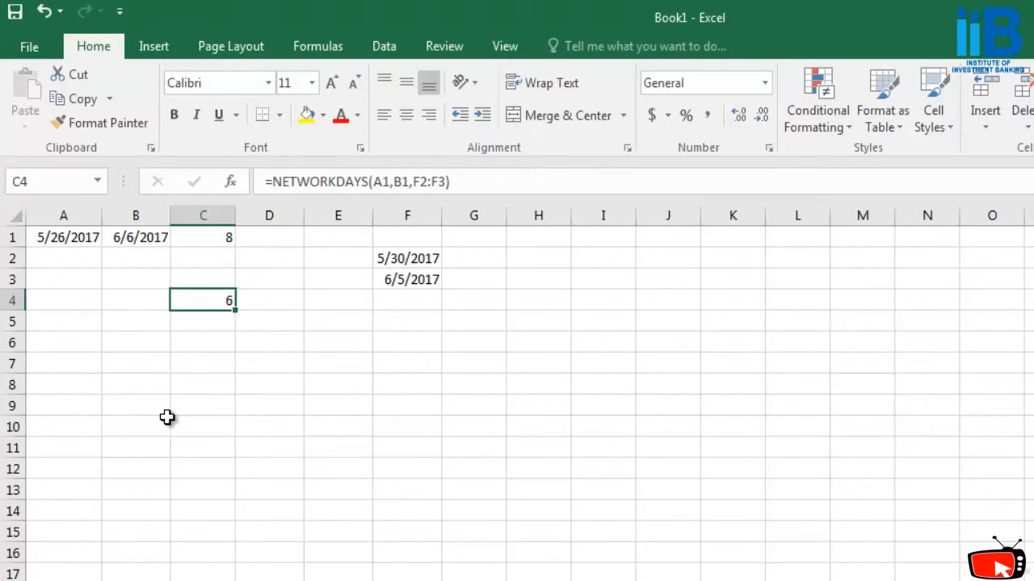
Look over the holiday dates in F2 and F3 that the C4 formula refers to.
key(Up)
key(Up)
key(Right)
key(Right)
key(Right)
key(Down)
key(Up)
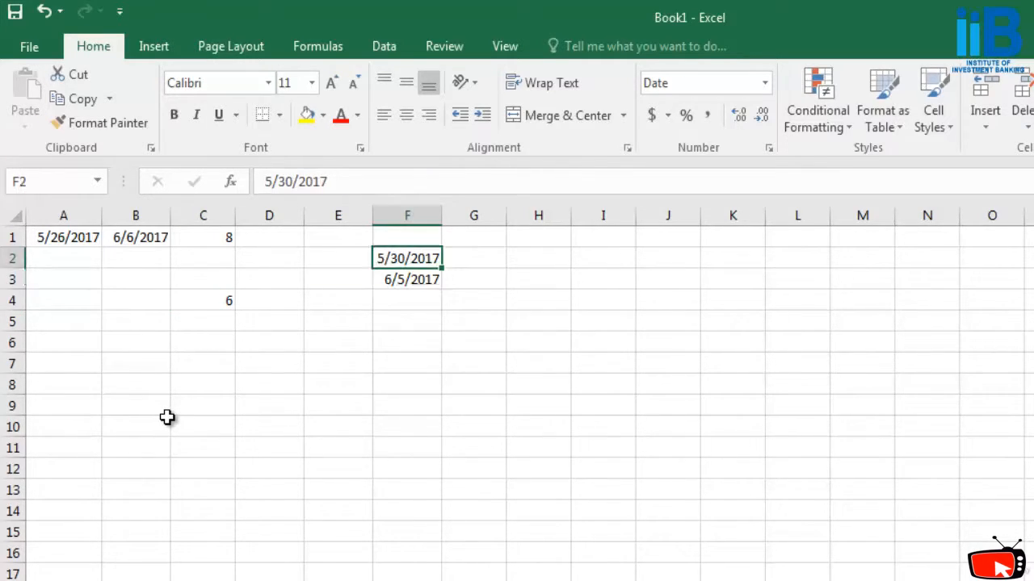
key(Down)
key(Down)
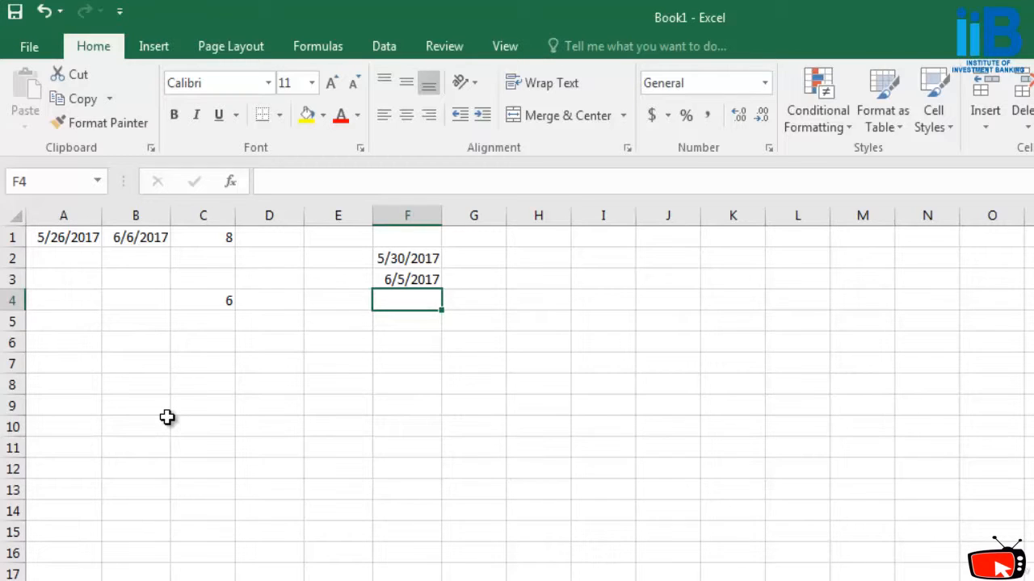
key(Left)
key(Left)
key(Left)
key(Right)
key(Down)
key(Down)
key(Down)
key(Up)
key(Up)
key(Up)
key(Up)
key(Up)
key(Up)
key(Left)
key(Right)
key(Down)
key(Down)
key(Down)
key(Down)
key(Down)
key(Down)
key(Down)
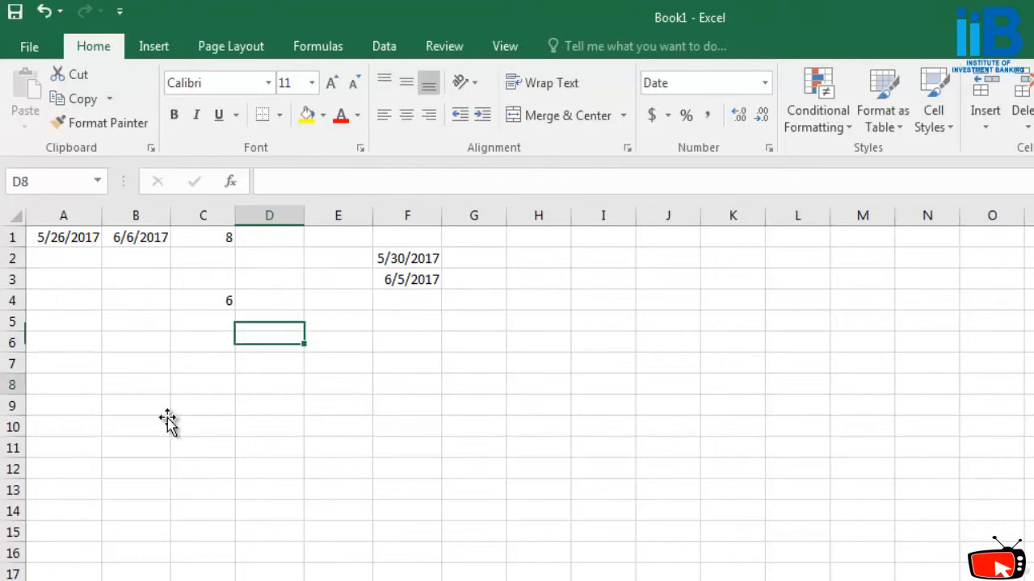
Review the two holiday dates in cells F2 and F3 one by one.
key(Right)
key(Right)
key(Up)
key(Up)
key(Up)
key(Up)
key(Up)
key(Up)
key(Down)
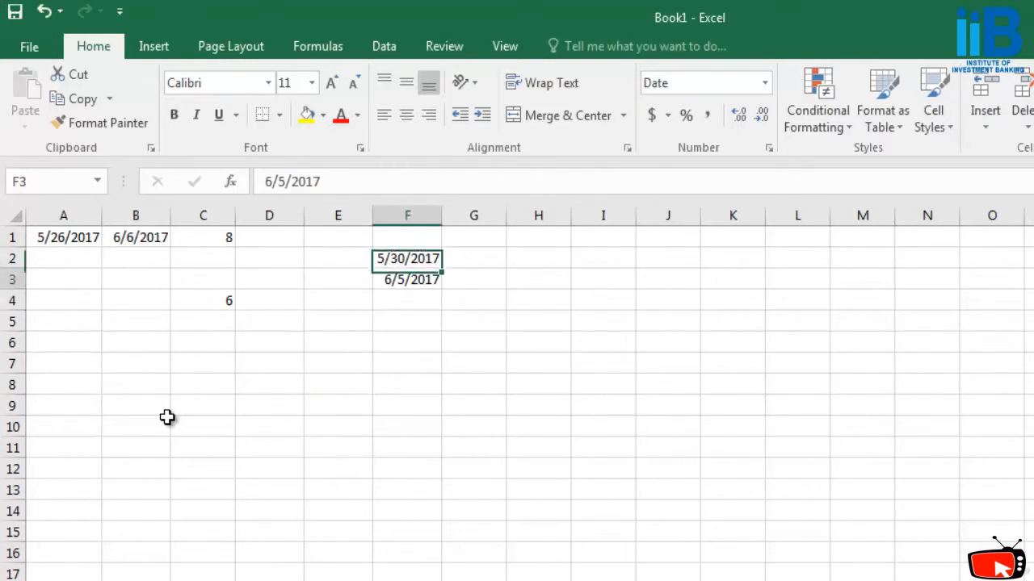
key(Up)
key(Down)
key(Up)
key(Down)
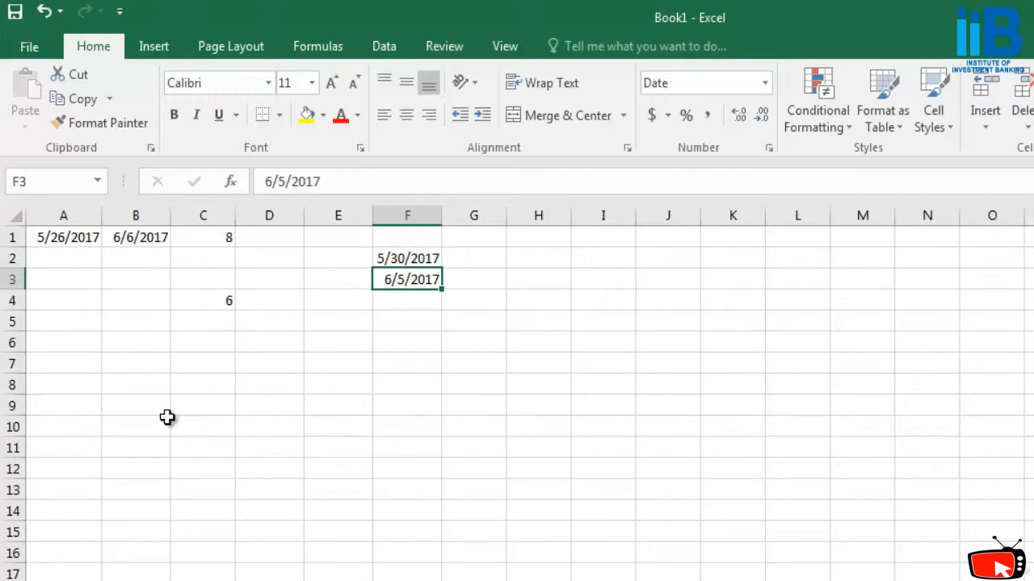
key(Up)
key(Down)
key(Left)
key(Left)
key(Left)
key(Down)
key(Down)
key(Down)
key(Right)
key(Right)
key(Right)
key(Up)
key(Up)
key(Up)
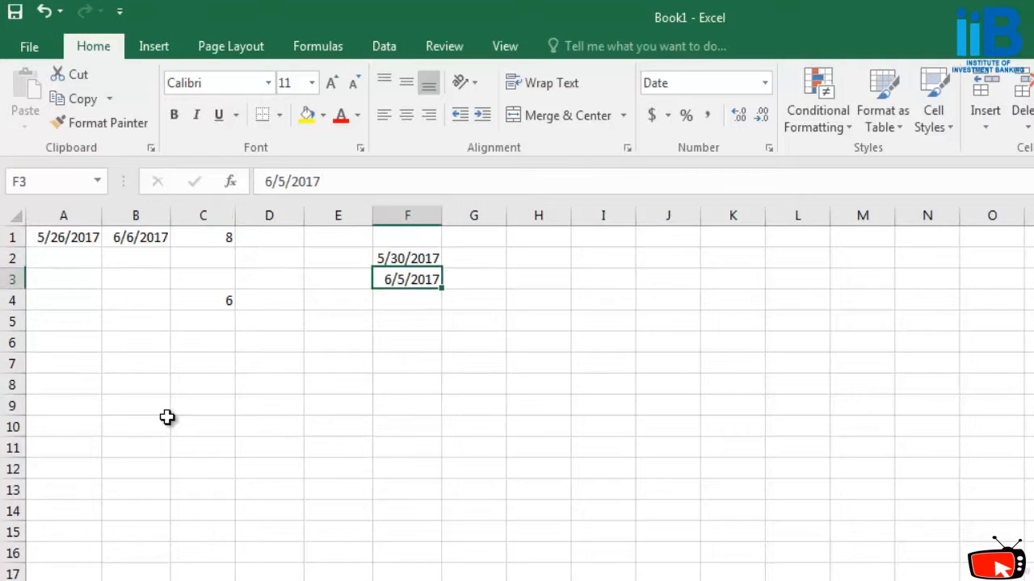
key(Up)
key(Down)
key(Down)
key(Up)
key(Up)
key(Down)
key(Up)
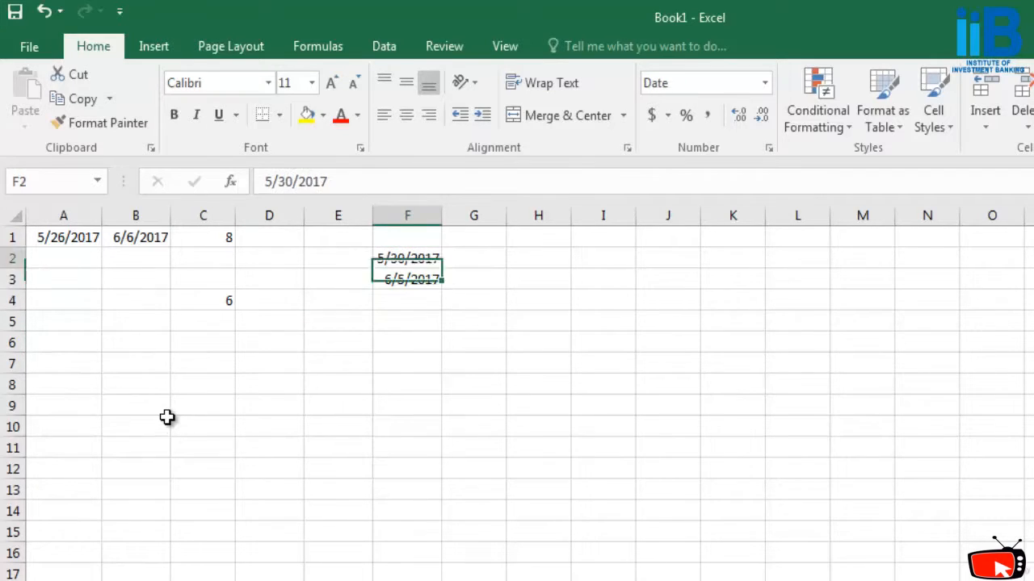
key(Down)
key(Up)
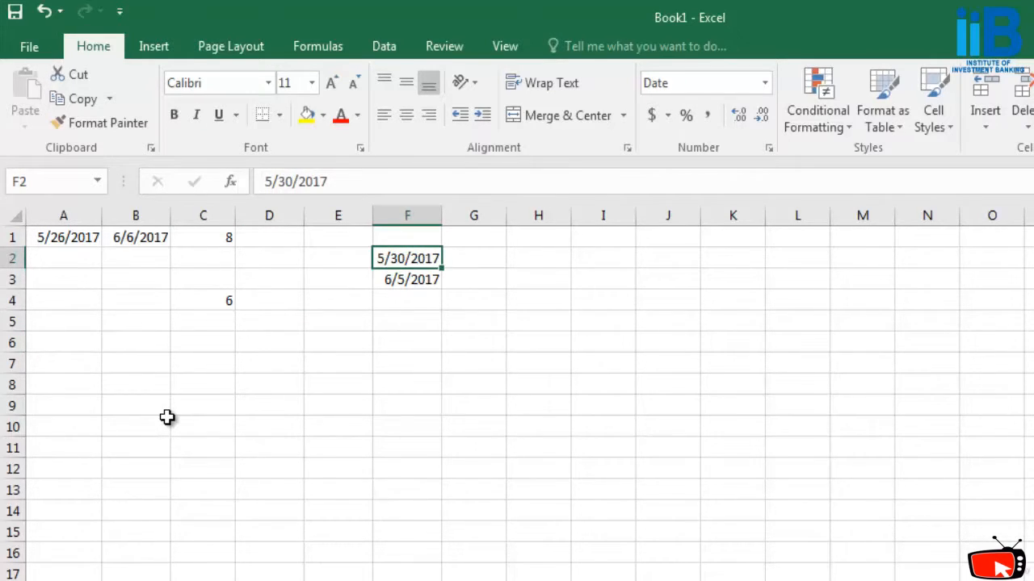
Format the whole of column F as Number with 0 decimal places to show the holiday dates as serial numbers.
key(Down)
key(Up)
key(shift+Down)
click(407, 279)
click(407, 216)
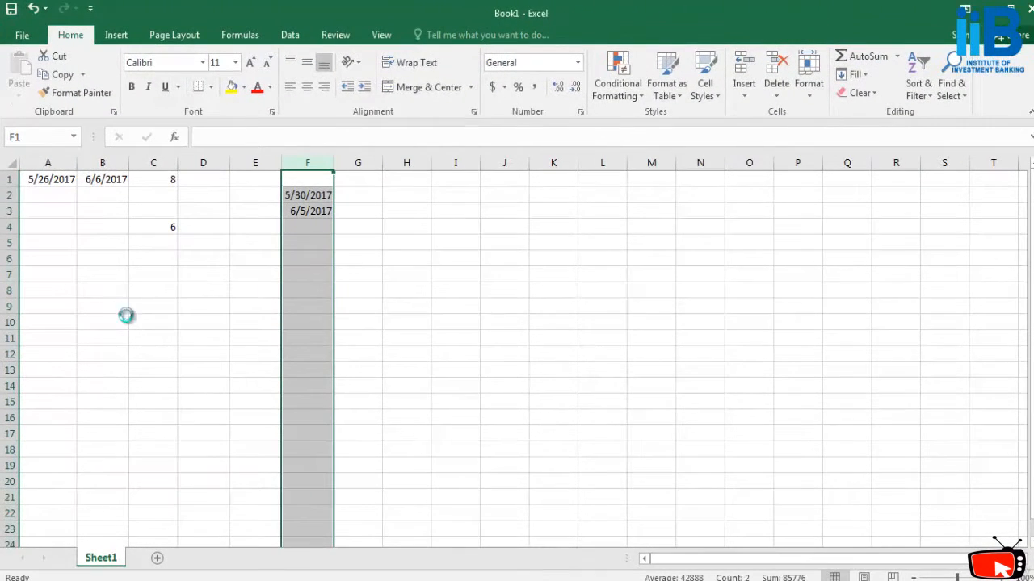
key(ctrl+1)
key(Down)
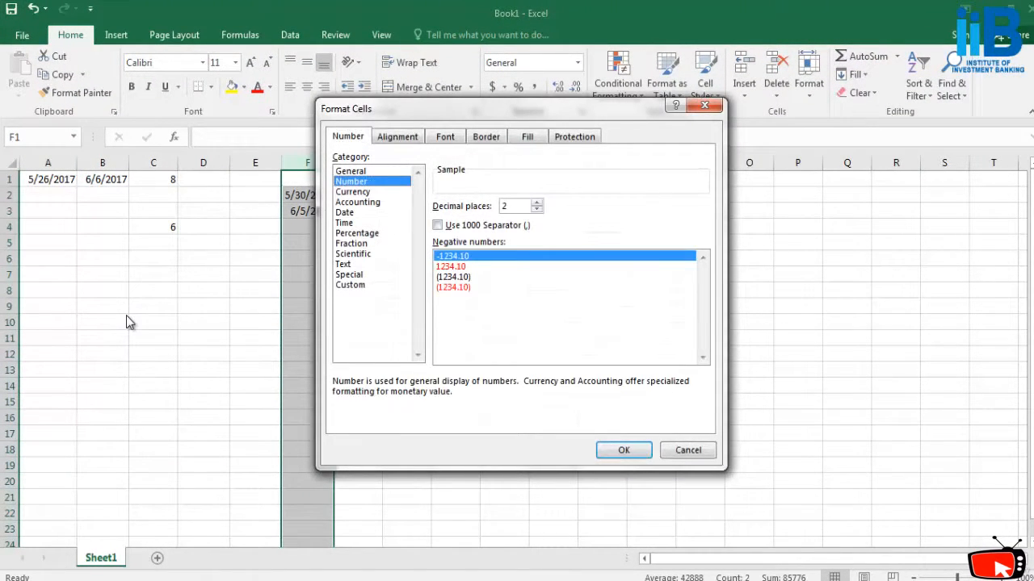
key(Tab)
key(Down)
key(Down)
key(Return)
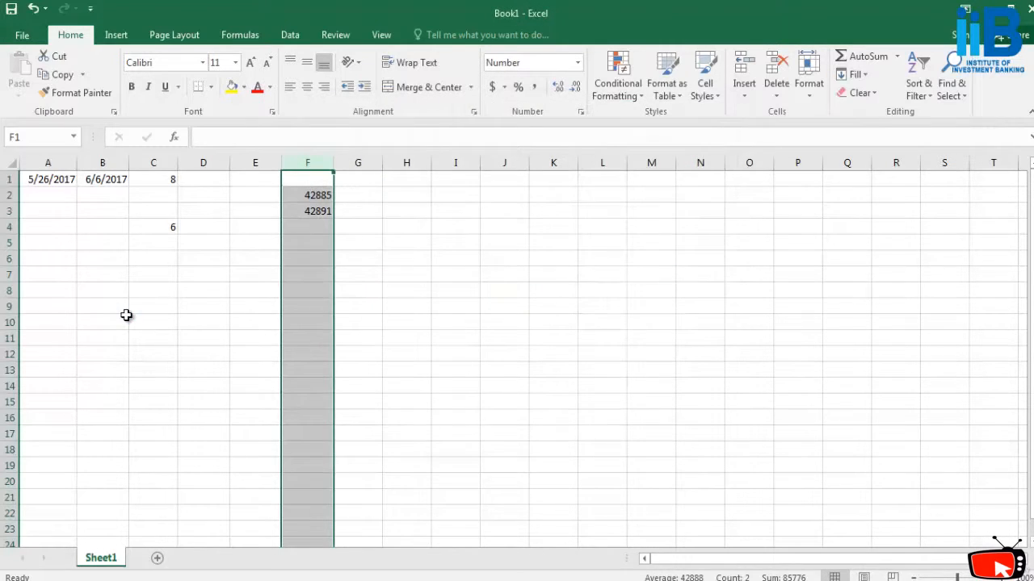
Examine the serial numbers of the holiday dates in F2 and F3.
key(Down)
key(Down)
key(Down)
key(Up)
key(Up)
key(Down)
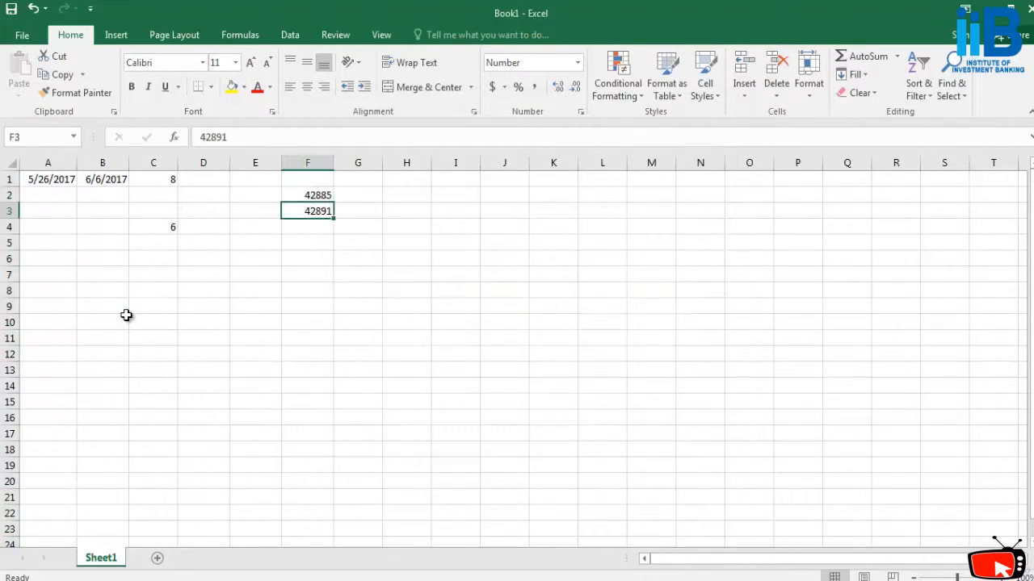
key(Up)
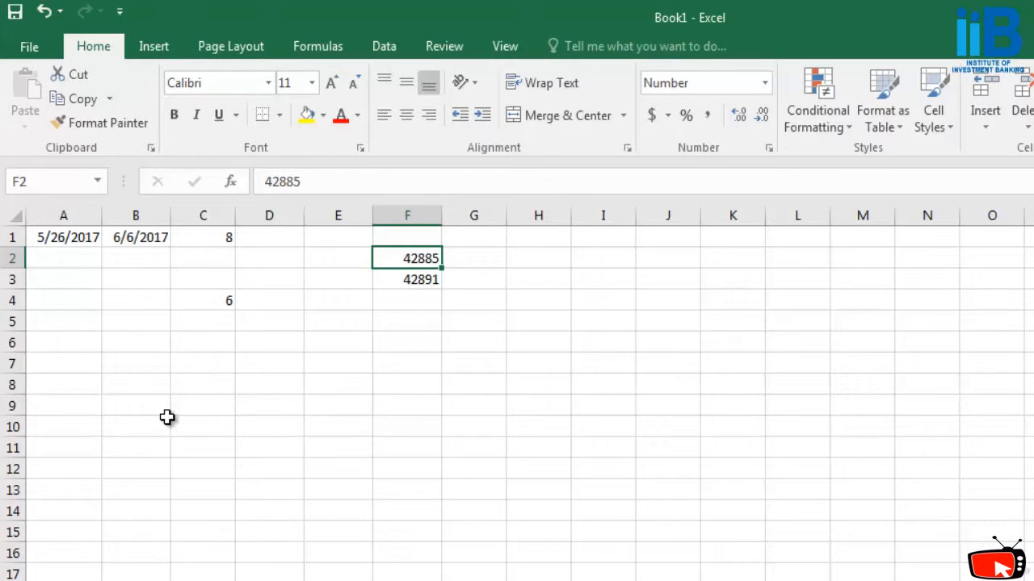
key(Down)
key(Up)
key(Down)
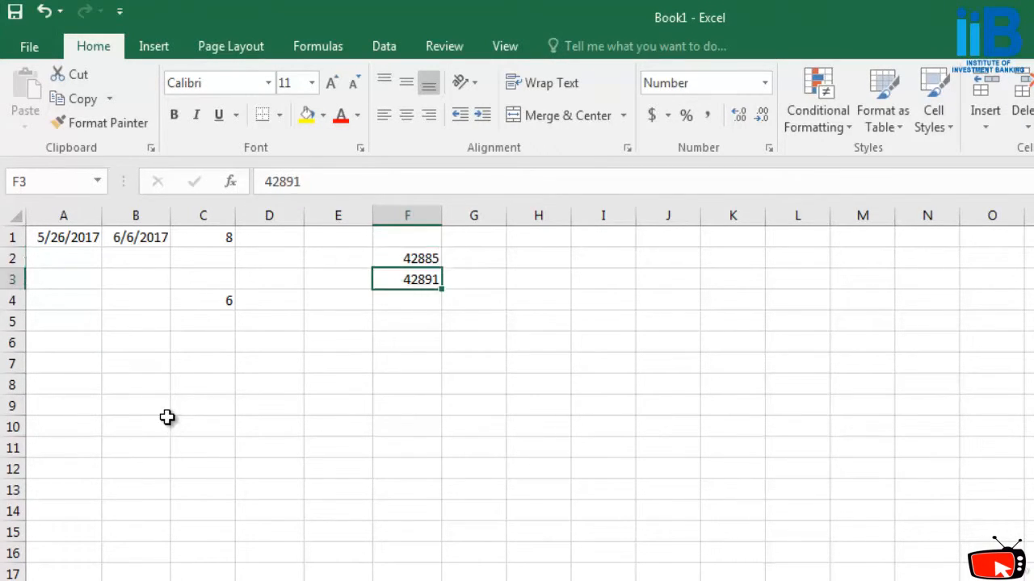
Begin a NETWORKDAYS formula in cell C6 with A1 as the start date and B1 as the end date.
key(Up)
key(Left)
key(Left)
key(Left)
key(Down)
key(Down)
key(Down)
key(Down)
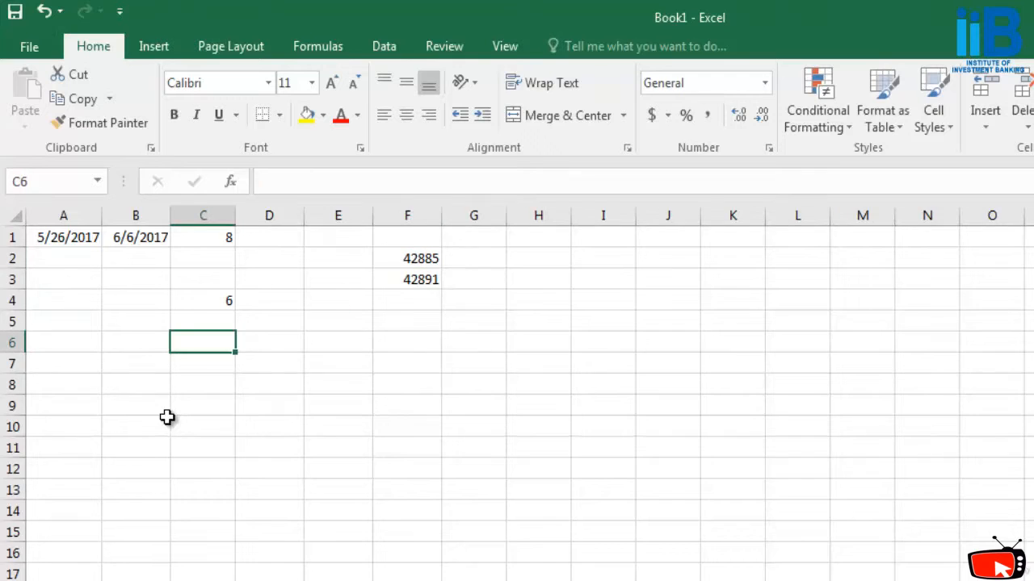
text(=)
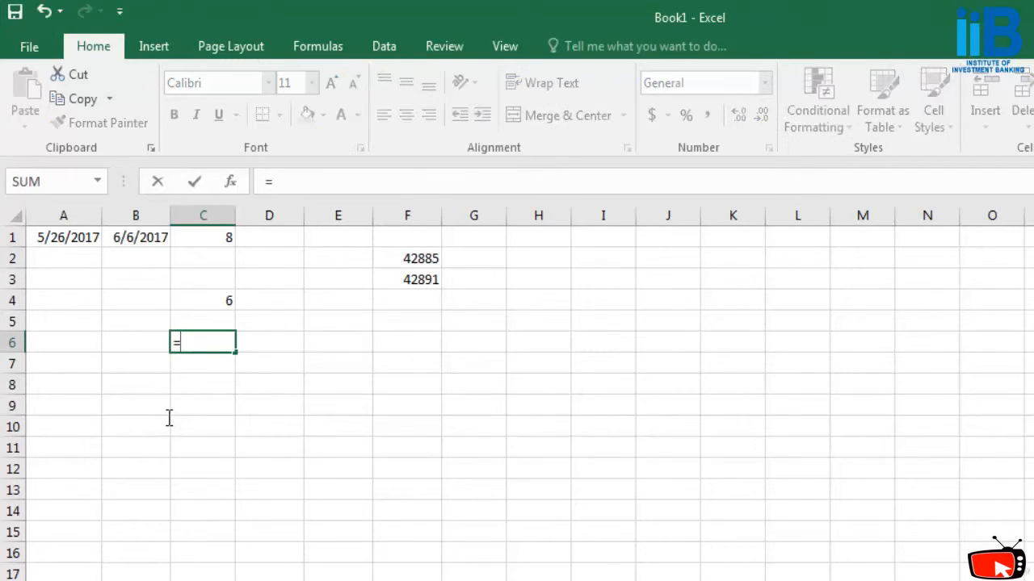
key(BackSpace)
text(=)
key(BackSpace)
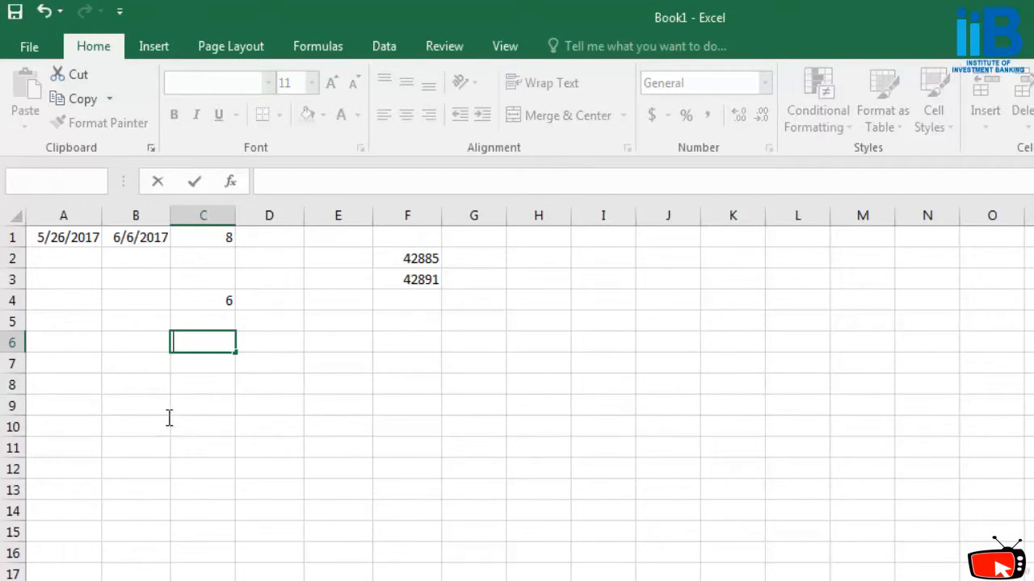
key(Escape)
text(=network)
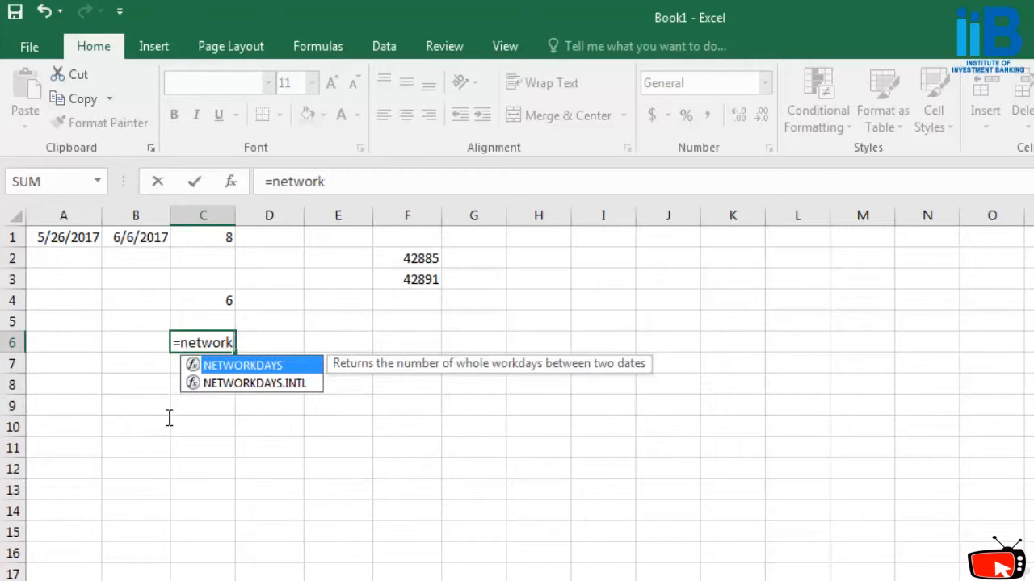
text(days()
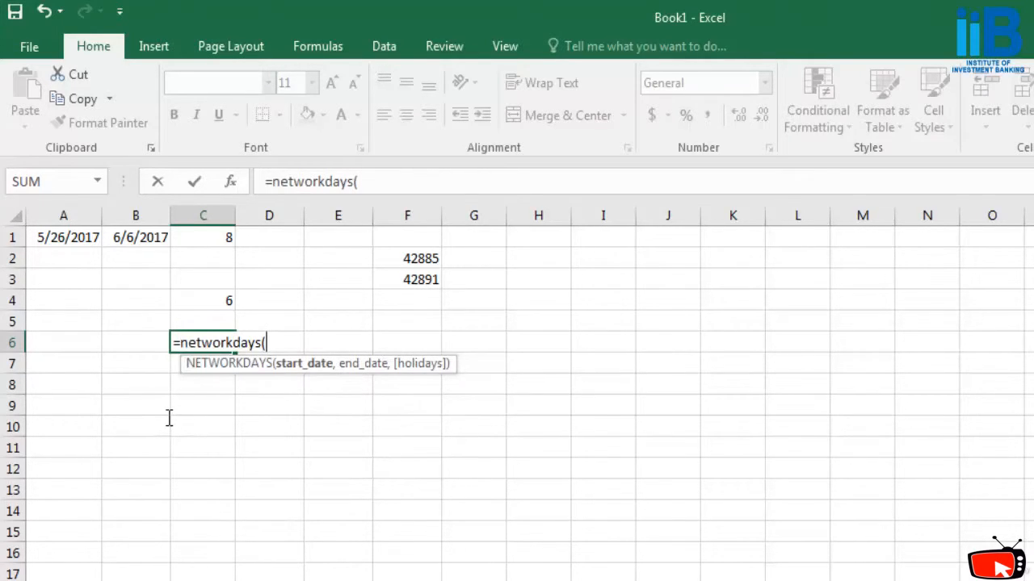
text(A1,A)
key(BackSpace)
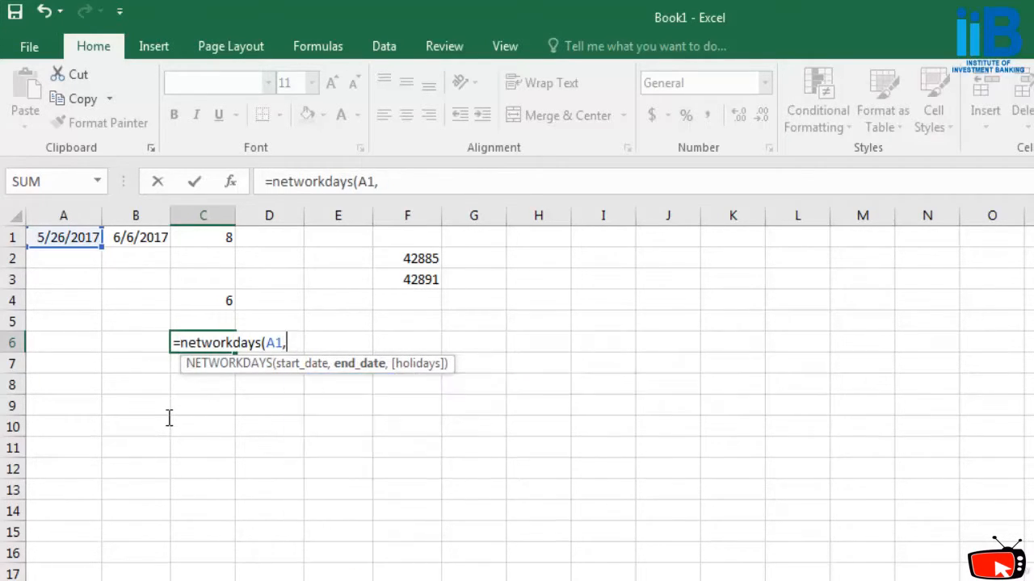
text(B1,)
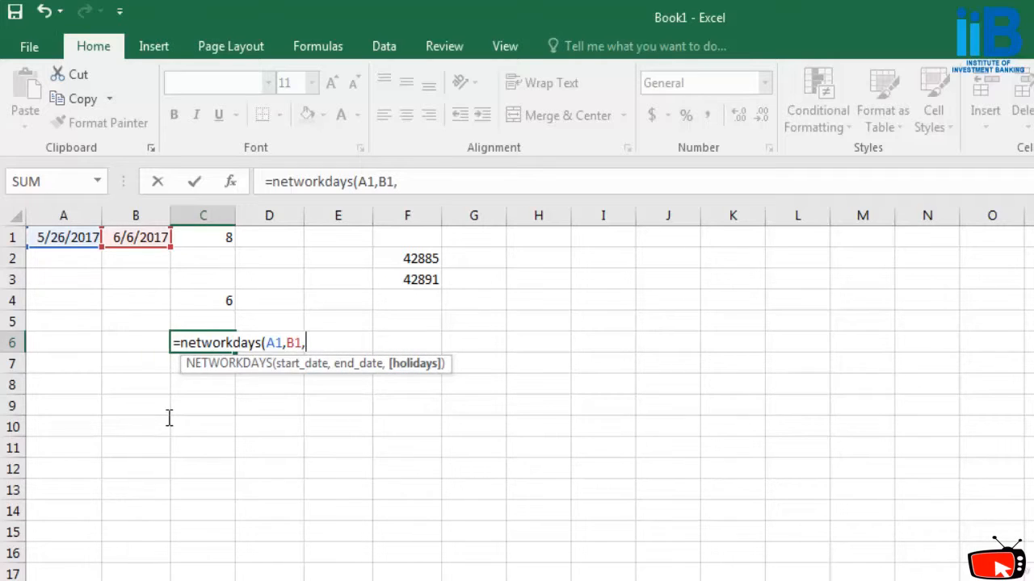
Complete the C6 formula with the serial numbers 42885:42891 as the holidays argument and enter it.
text(42885:)
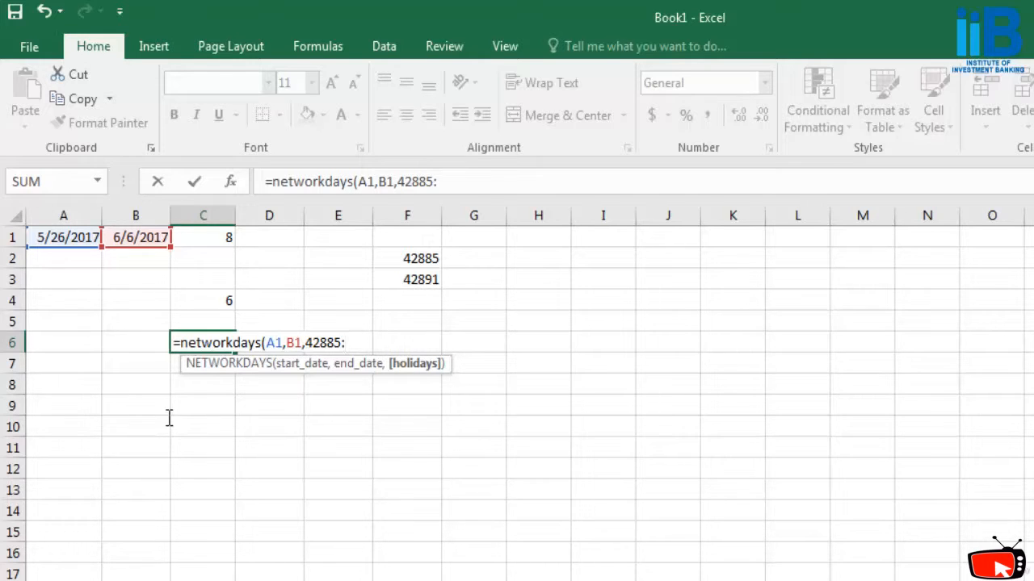
text(42)
key(BackSpace)
key(BackSpace)
key(BackSpace)
text(:42)
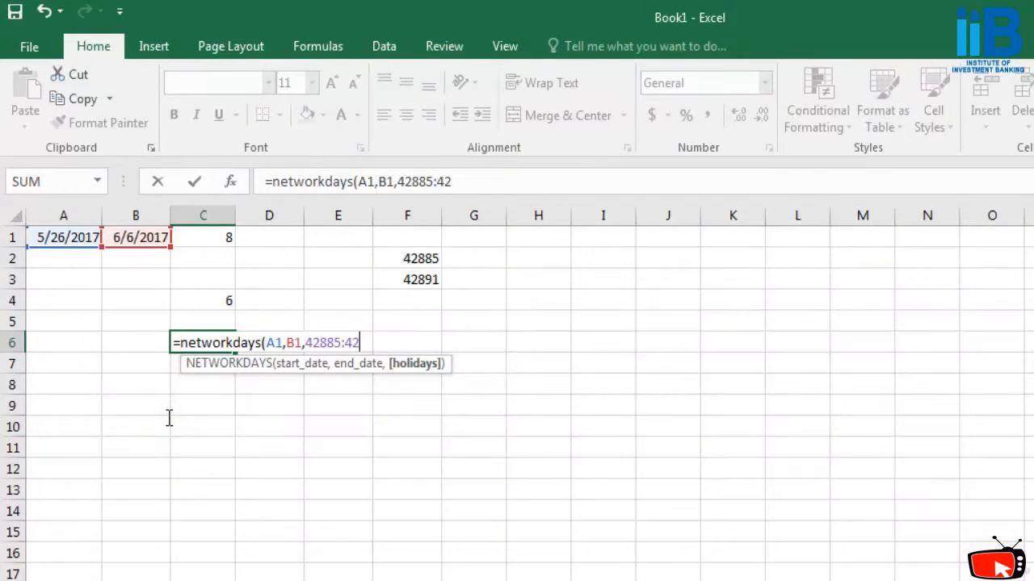
text(891))
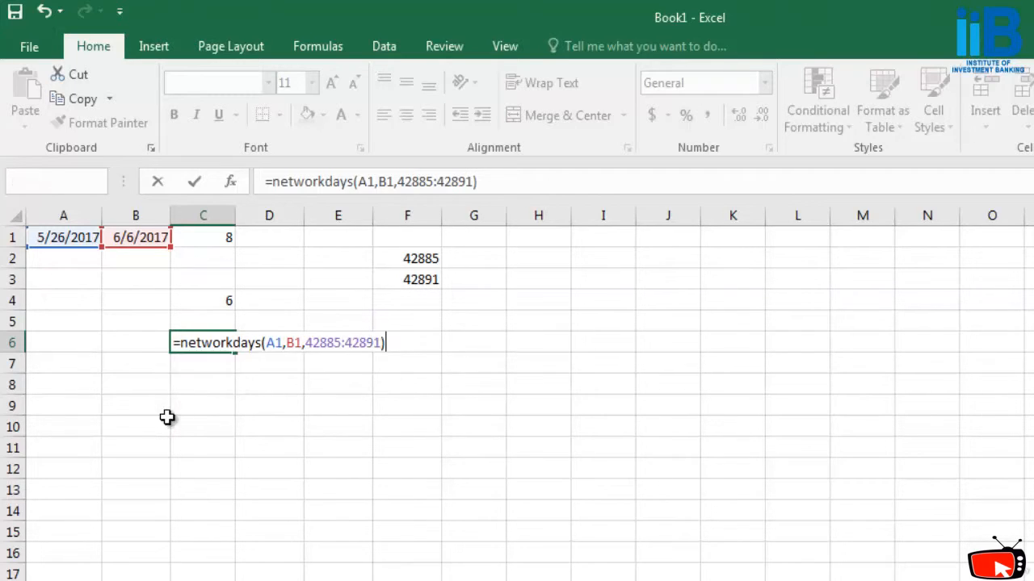
key(Return)
key(Up)
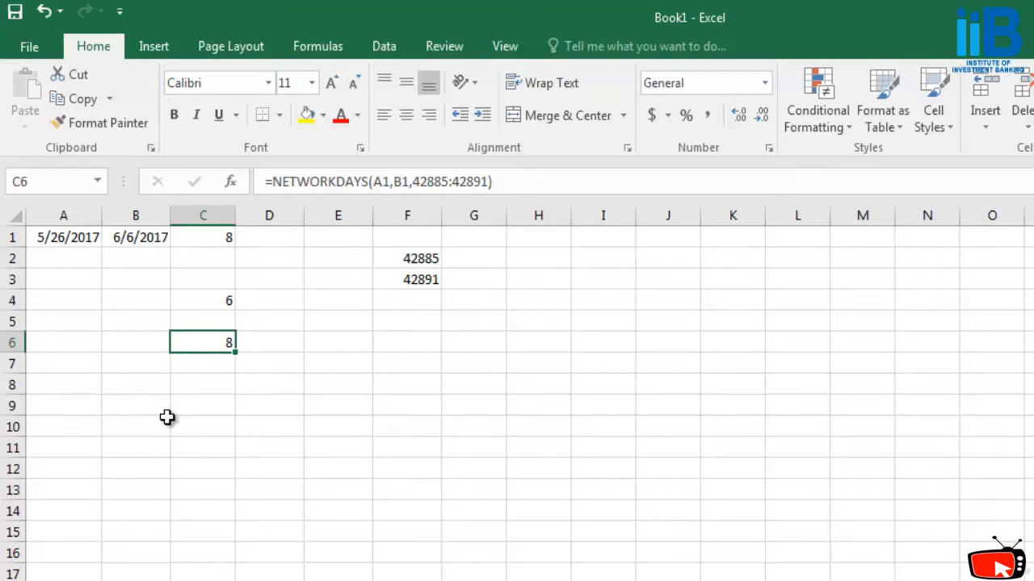
key(Down)
key(Down)
key(Down)
key(Down)
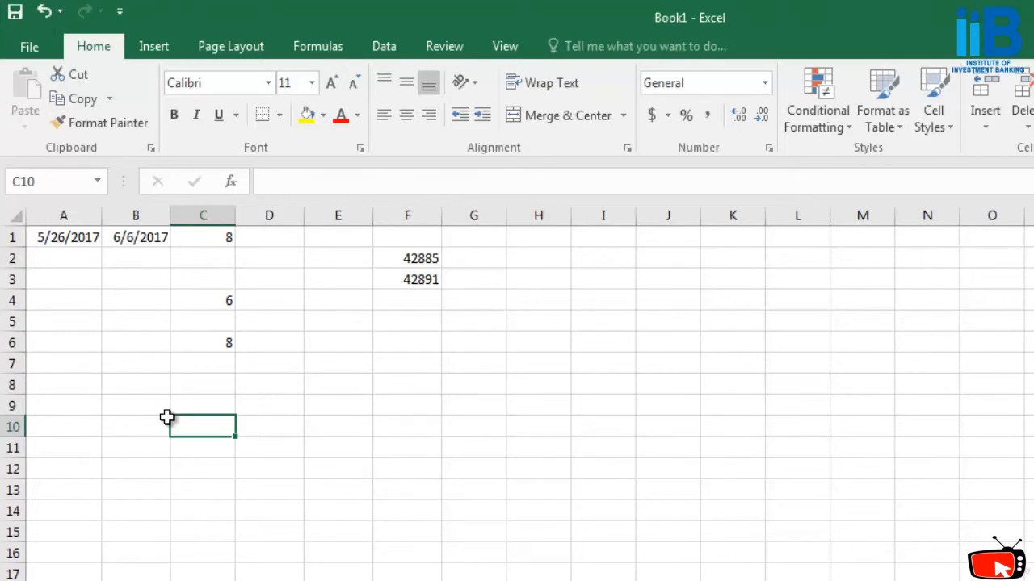
key(Up)
key(Up)
key(Up)
key(Up)
key(Down)
key(Down)
key(Up)
key(Up)
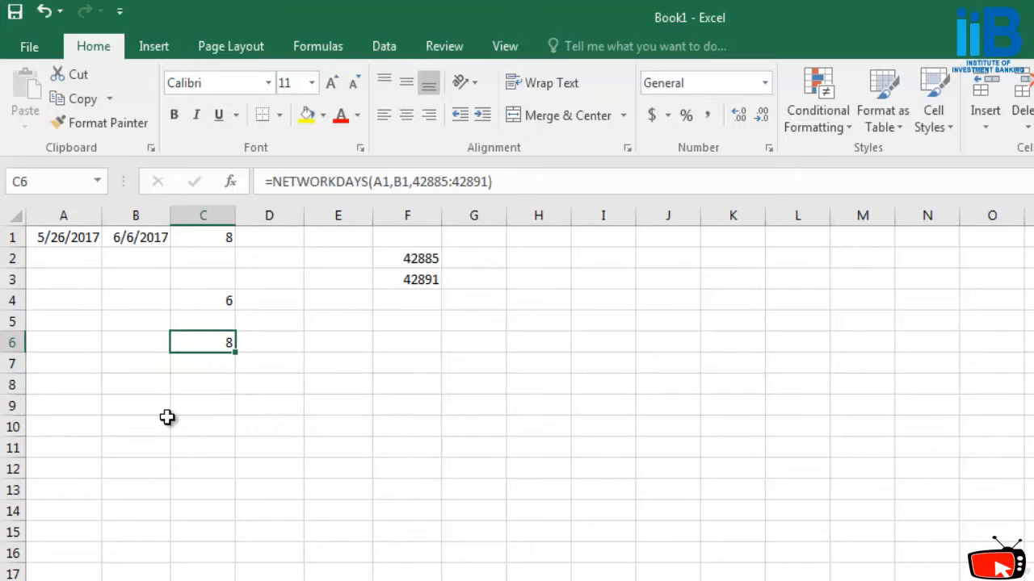
Compare the holidays arguments in C4 and C6, and insert an opening curly brace before 42885 in the C6 formula.
key(Up)
key(Up)
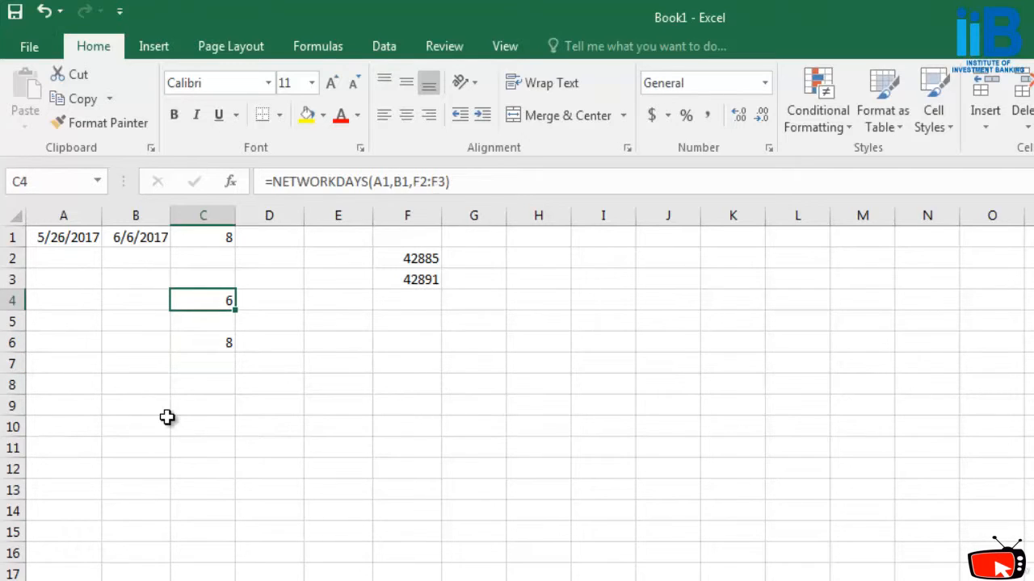
key(Down)
key(Down)
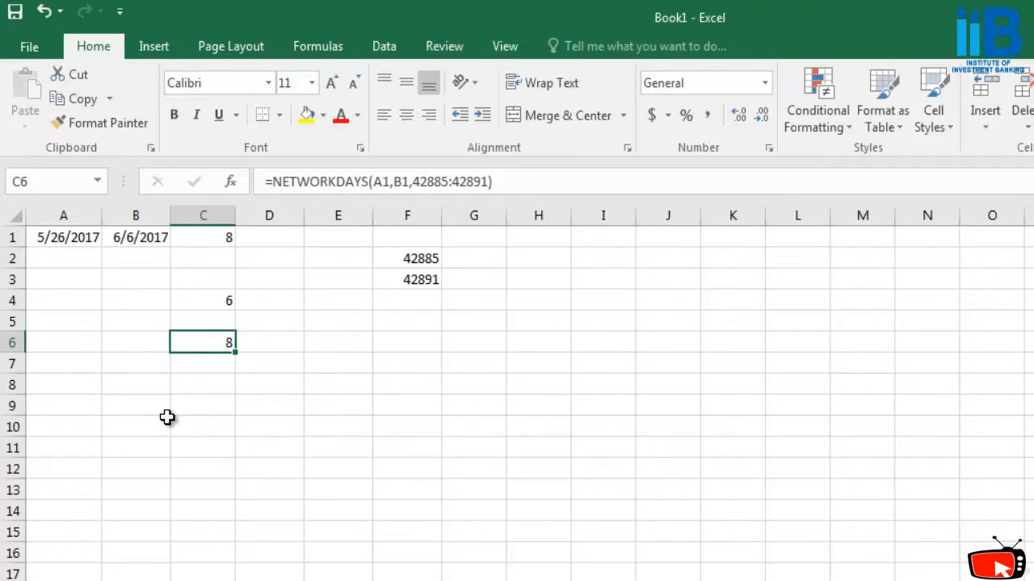
click(413, 181)
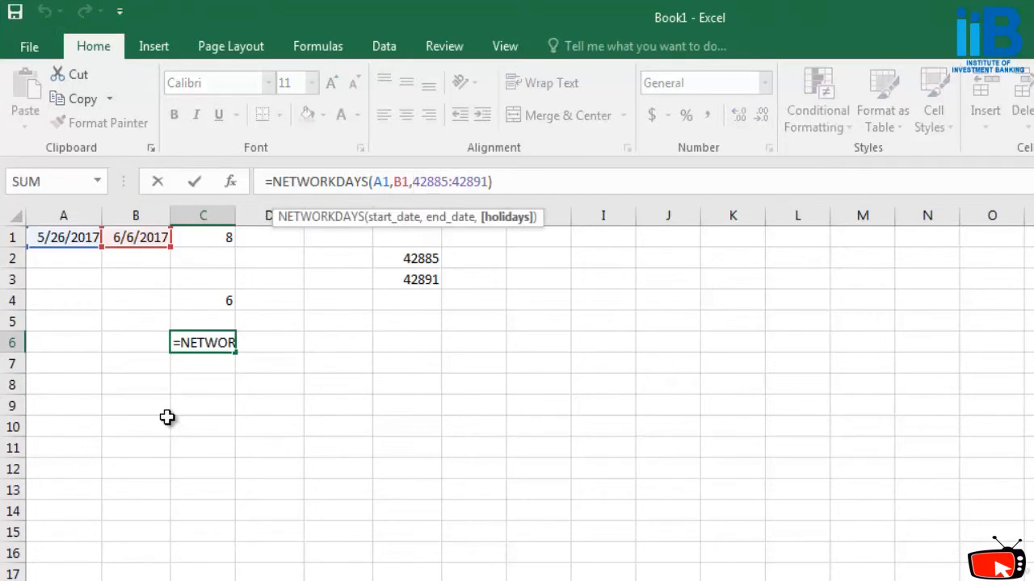
text({)
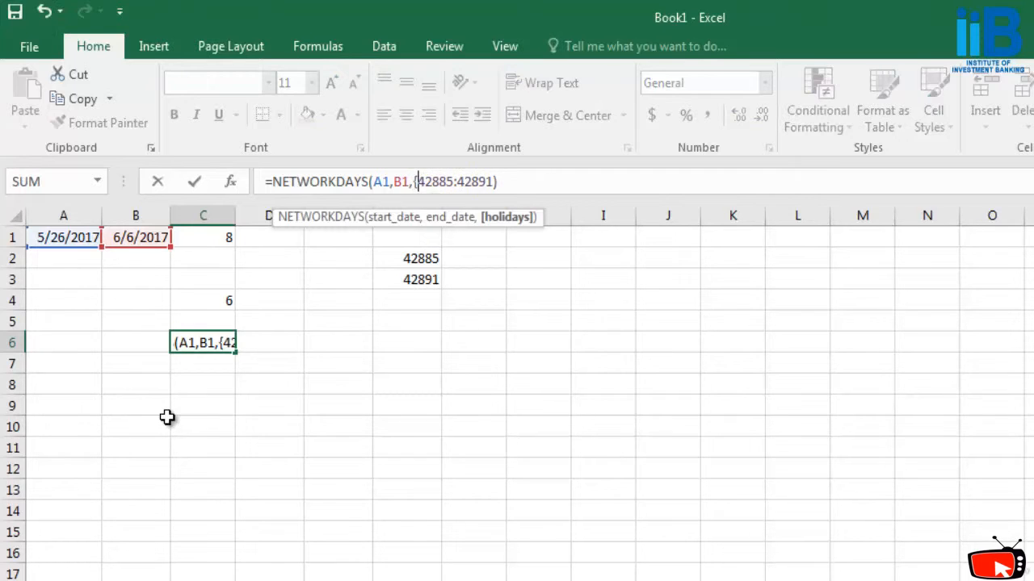
key(BackSpace)
text({)
Separate the serial numbers in C6 with a semicolon, close the holidays array as {42885;42891}, and enter the formula.
key(Right)
key(Right)
key(Right)
key(Right)
key(Right)
key(Delete)
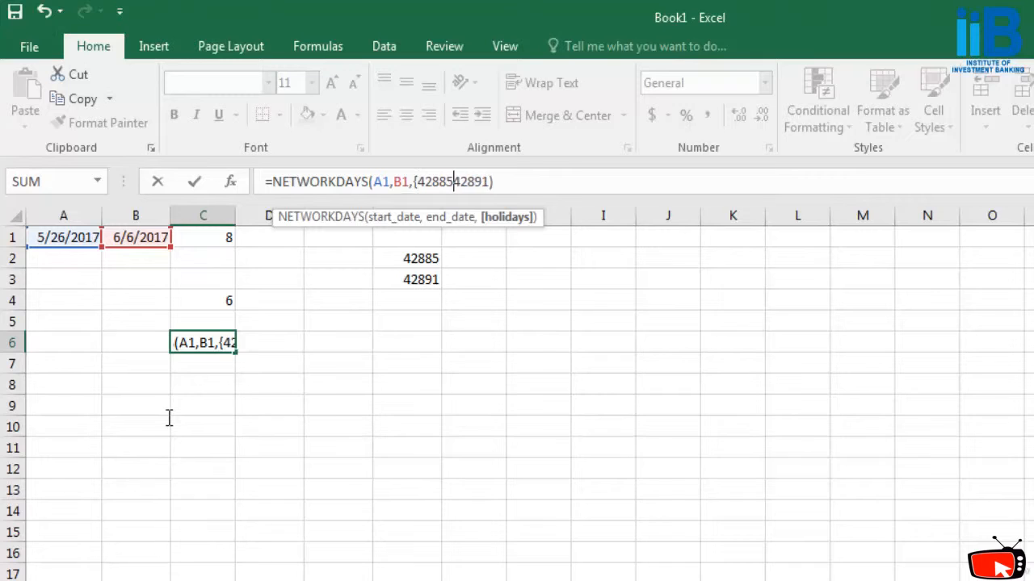
text(;)
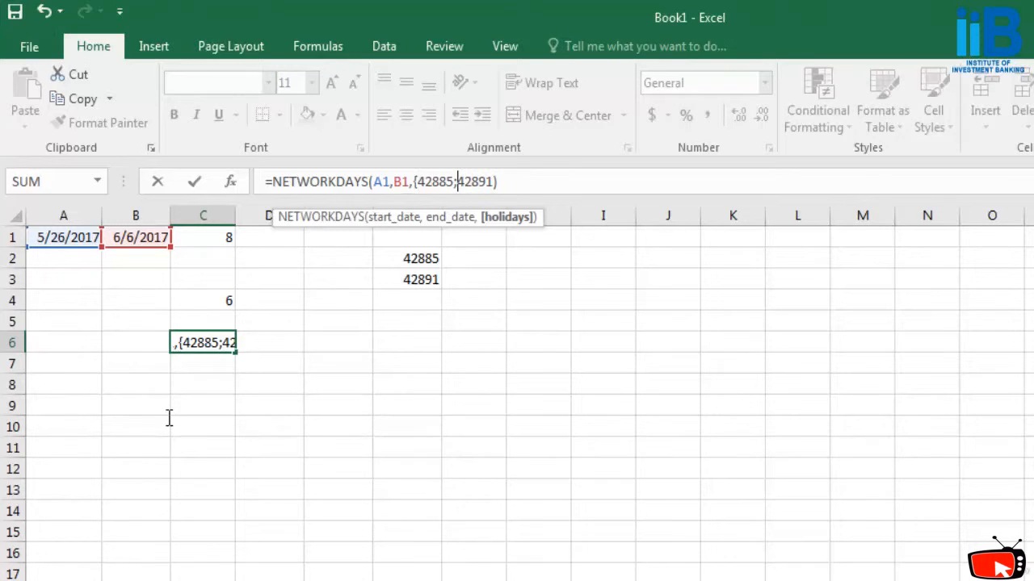
key(End)
key(BackSpace)
text(}))
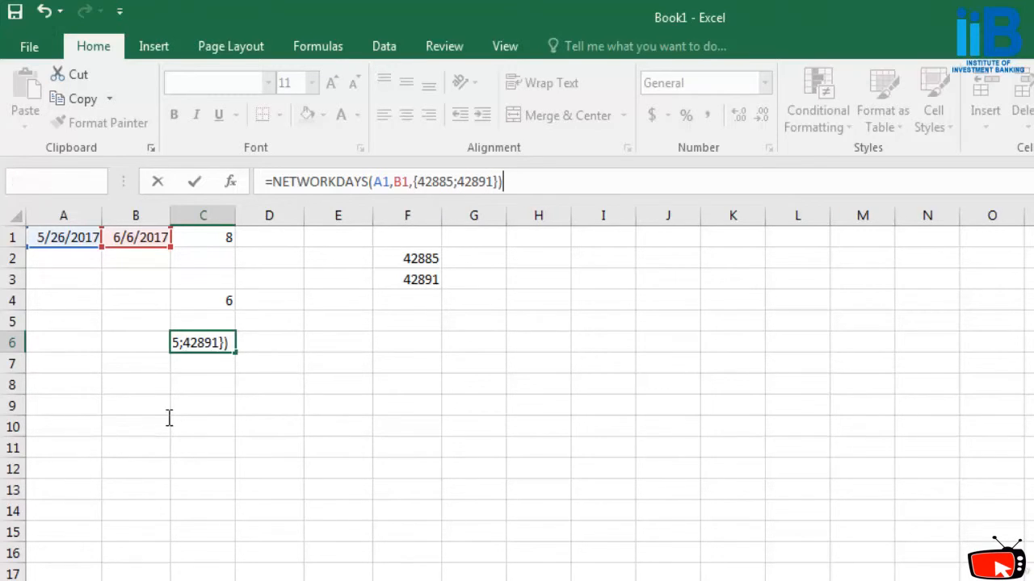
key(Return)
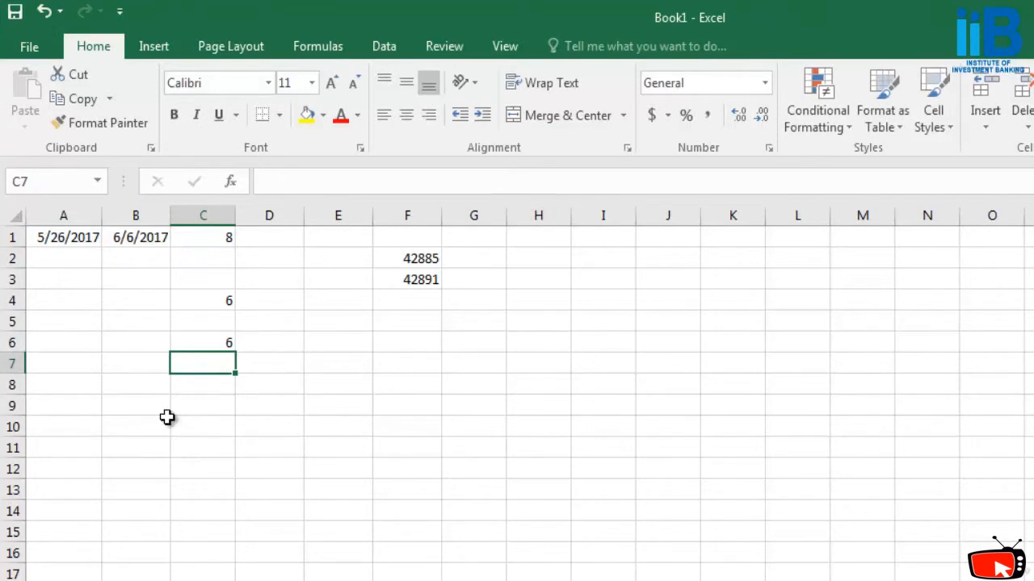
Reopen the C6 formula, remove and re-enter its closing curly brace and parenthesis, and enter it again.
key(Up)
key(Up)
key(Up)
key(Down)
key(Down)
key(F2)
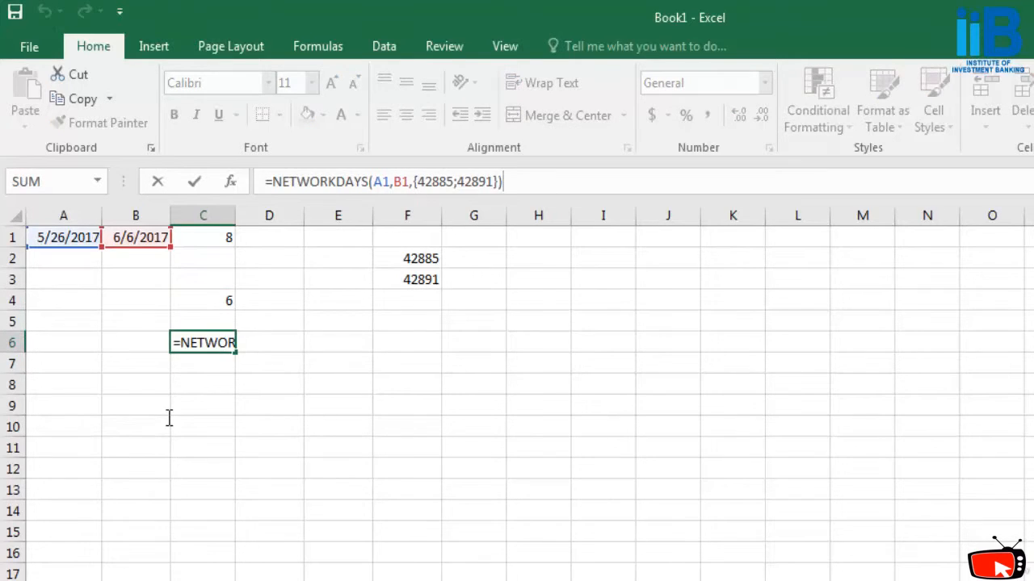
key(BackSpace)
key(BackSpace)
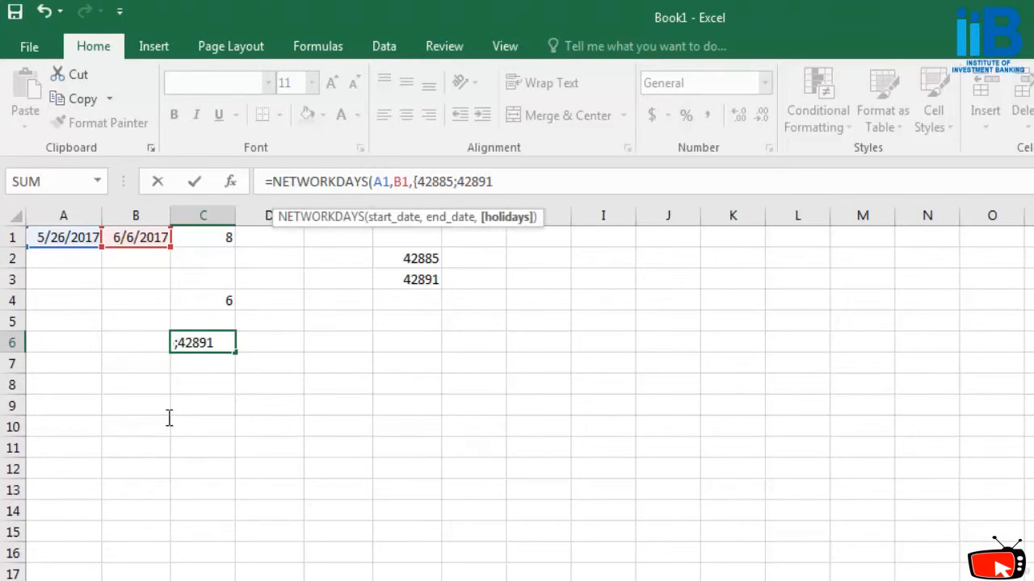
text())
key(BackSpace)
text(})
key(BackSpace)
text(}))
key(Return)
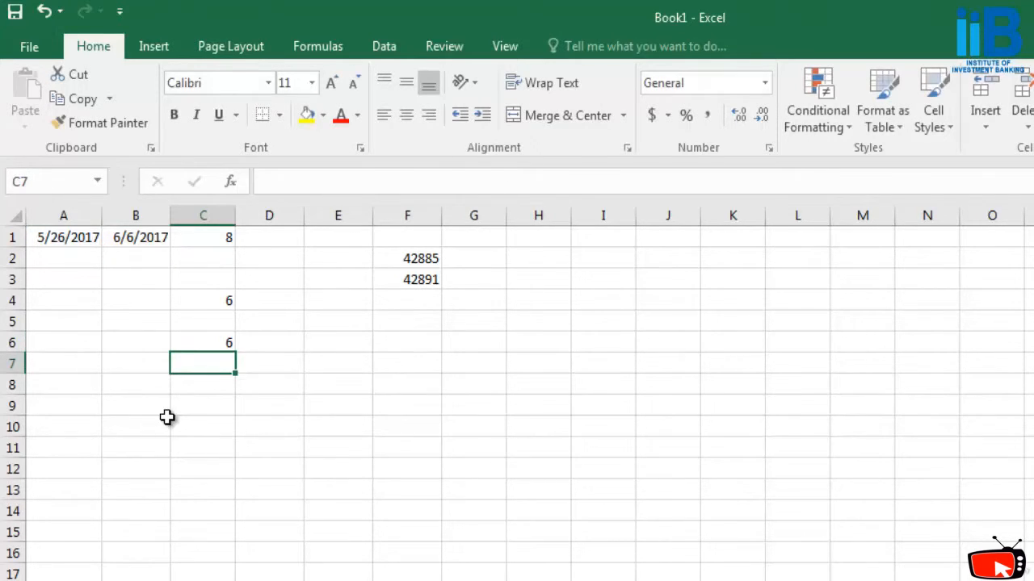
key(Up)
key(Right)
key(Right)
key(Right)
key(Down)
key(Down)
key(Left)
key(Left)
key(Left)
key(Up)
key(Right)
key(Down)
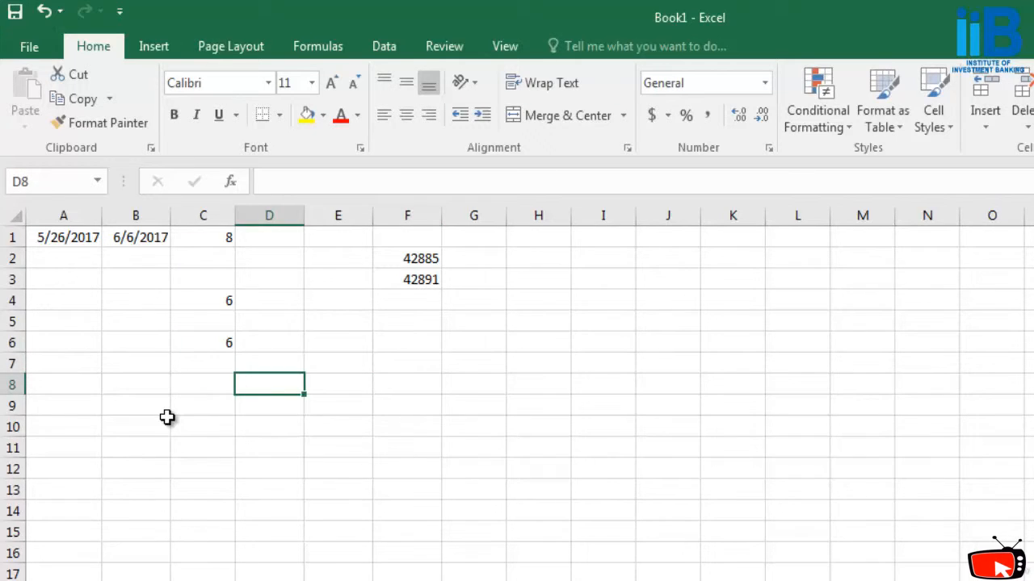
Review the NETWORKDAYS formulas in column C, comparing the range-based holidays in C4 with the array in C6.
key(Left)
key(Up)
key(Up)
key(Up)
key(Up)
key(Up)
key(Up)
key(Down)
key(Down)
key(Down)
key(Down)
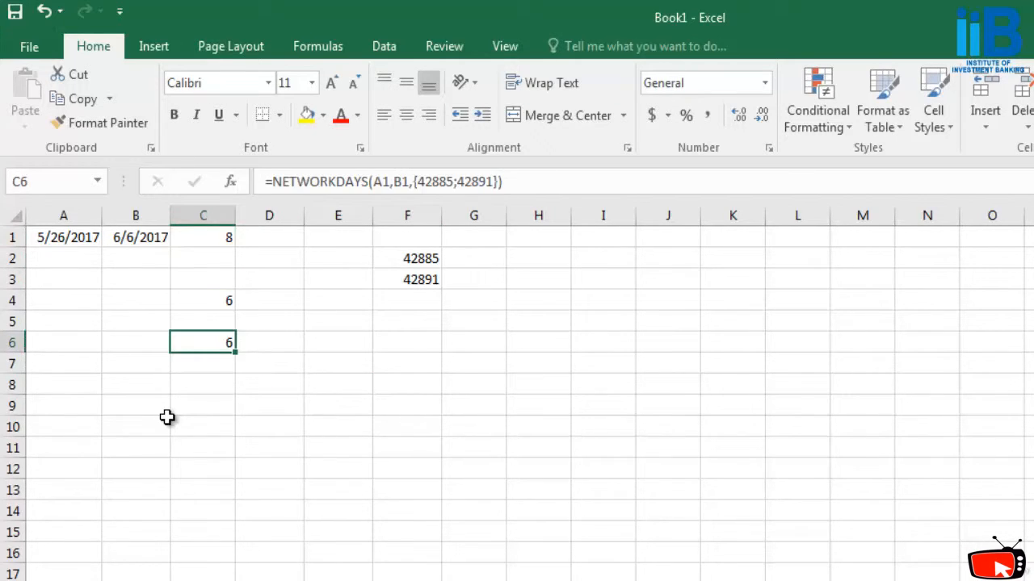
Begin a NETWORKDAYS formula in cell C10, completing the function name up to the opening parenthesis.
key(Down)
key(Down)
key(Down)
key(Down)
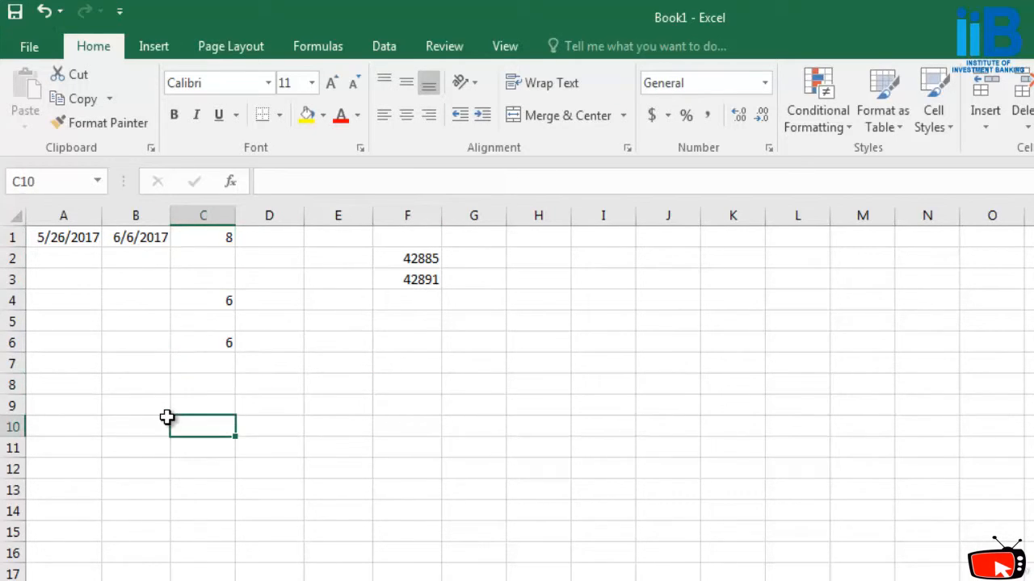
text(=networ)
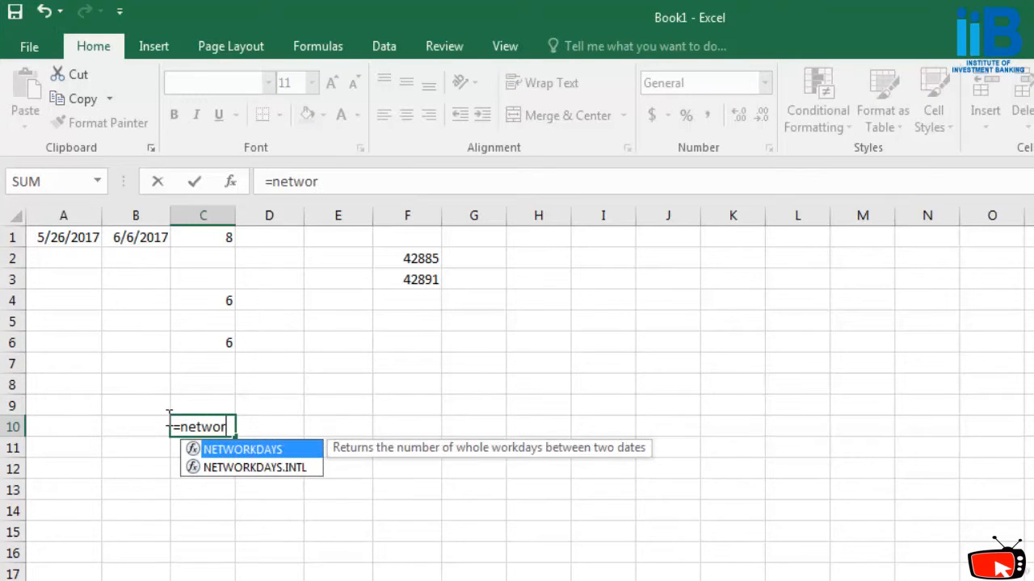
key(Return)
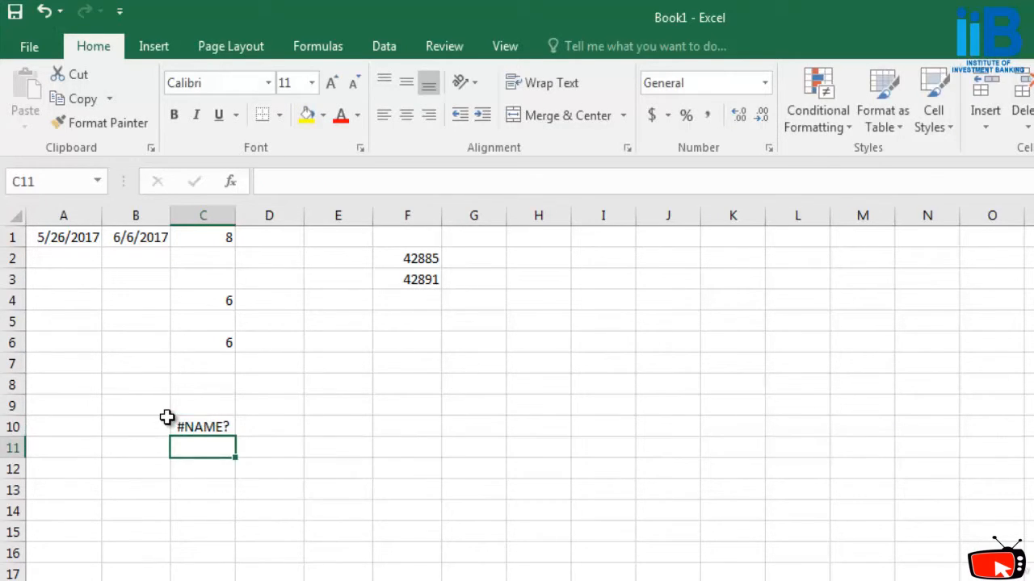
key(Up)
key(F2)
text(kdays)
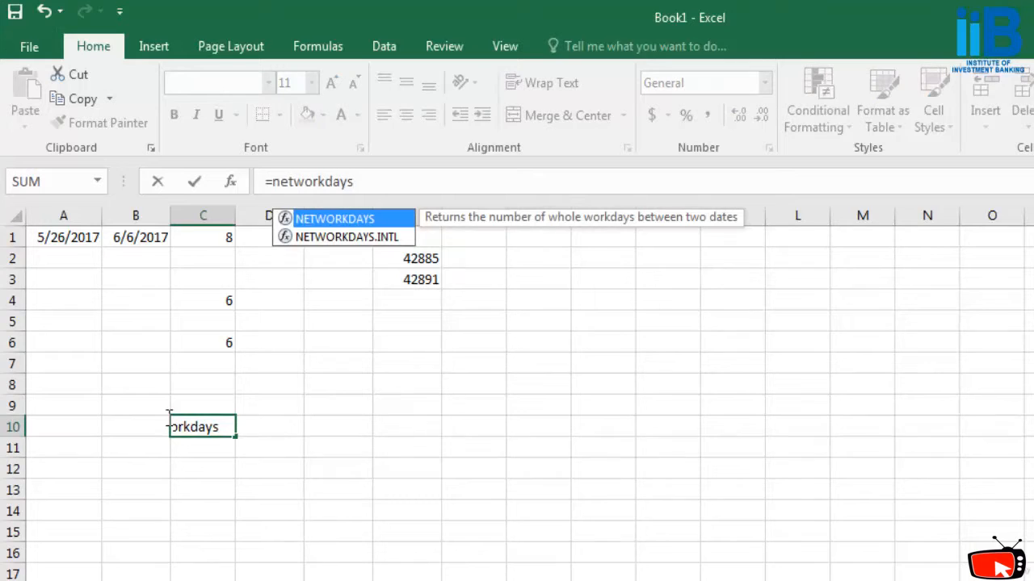
text(()
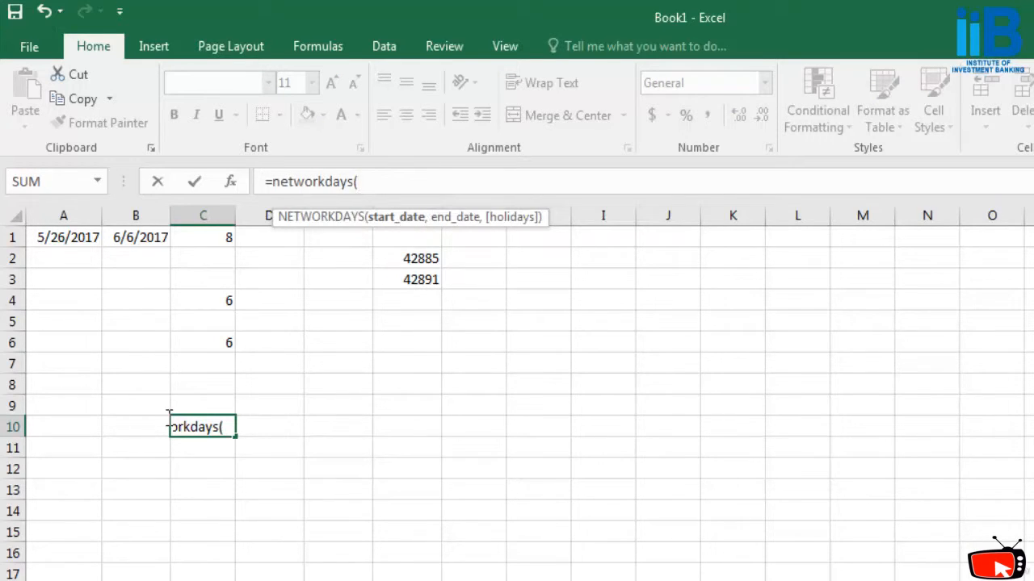
Complete the C10 formula with start date A1, end date B1 and holidays F2:F3, and enter it.
text(A1,B1)
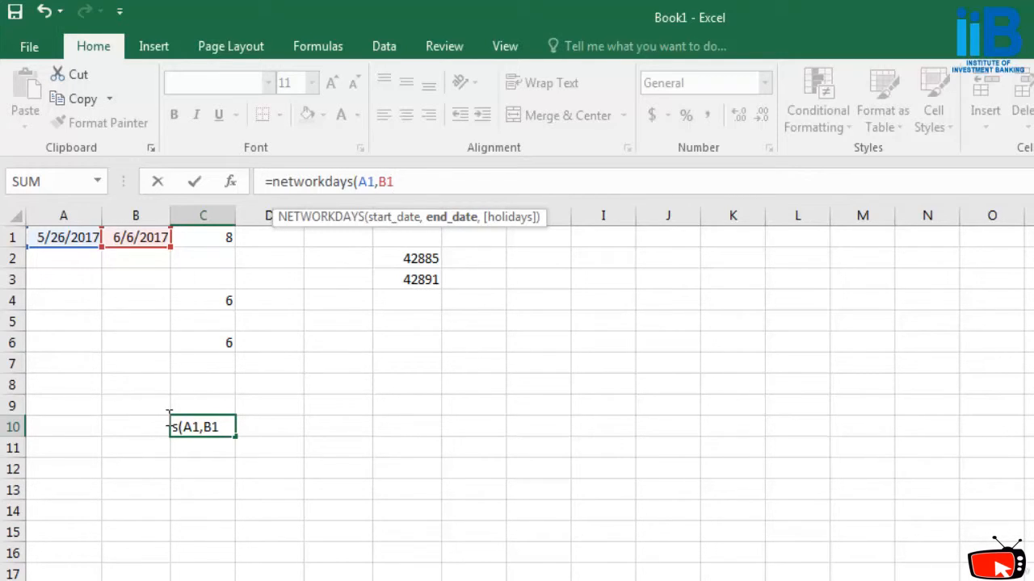
text(,)
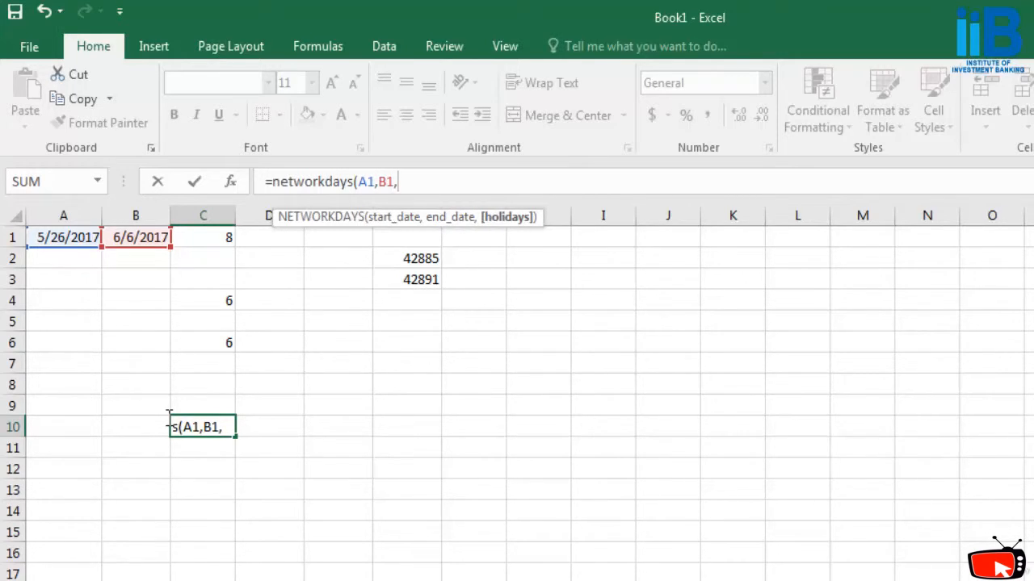
text(F2)
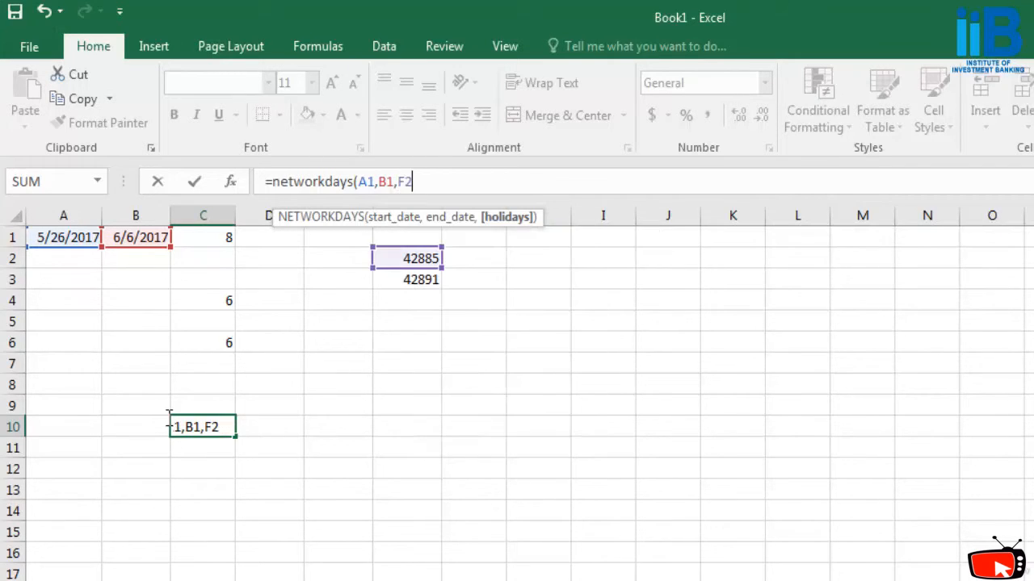
text(:F3)
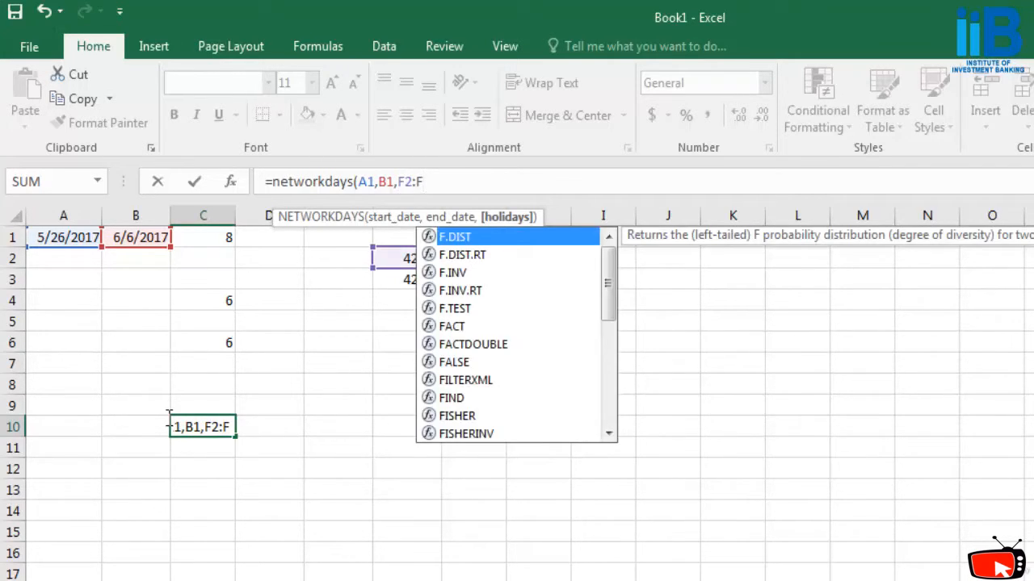
text())
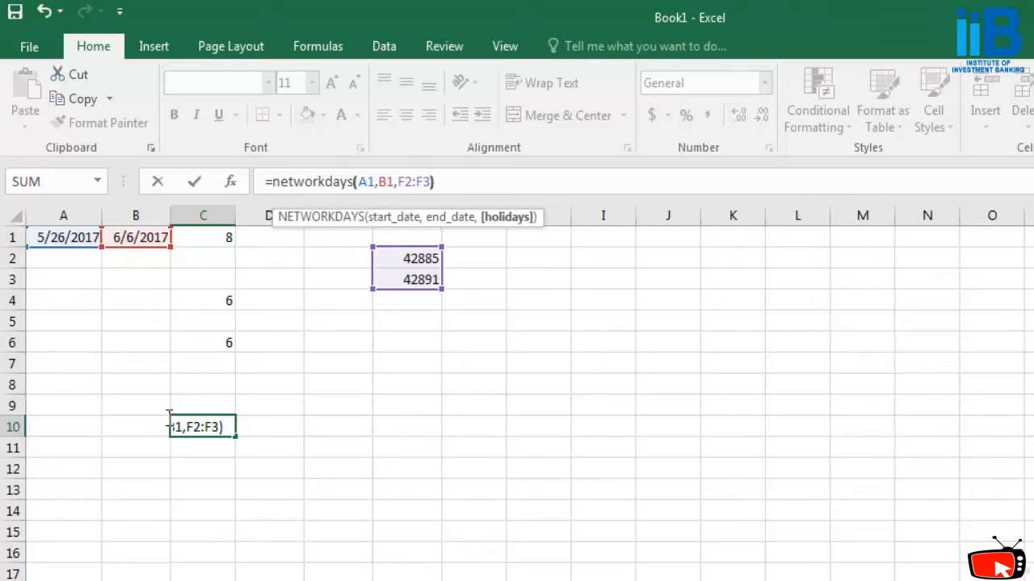
key(Return)
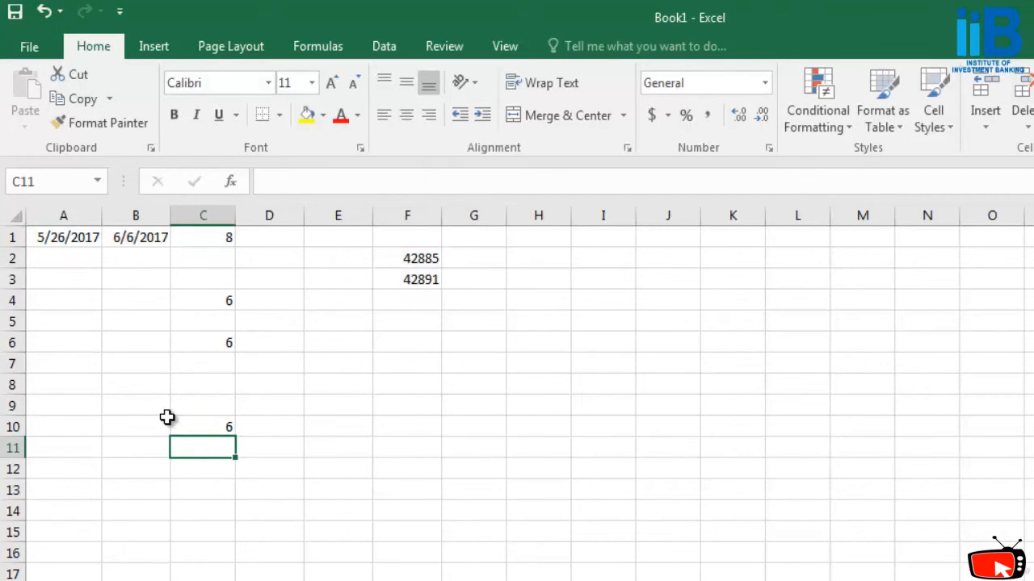
key(Up)
key(Up)
key(Up)
key(Up)
key(Right)
key(Right)
scroll(167, 417, down, 3)
scroll(167, 417, up, 3)
scroll(168, 417, down, 3)
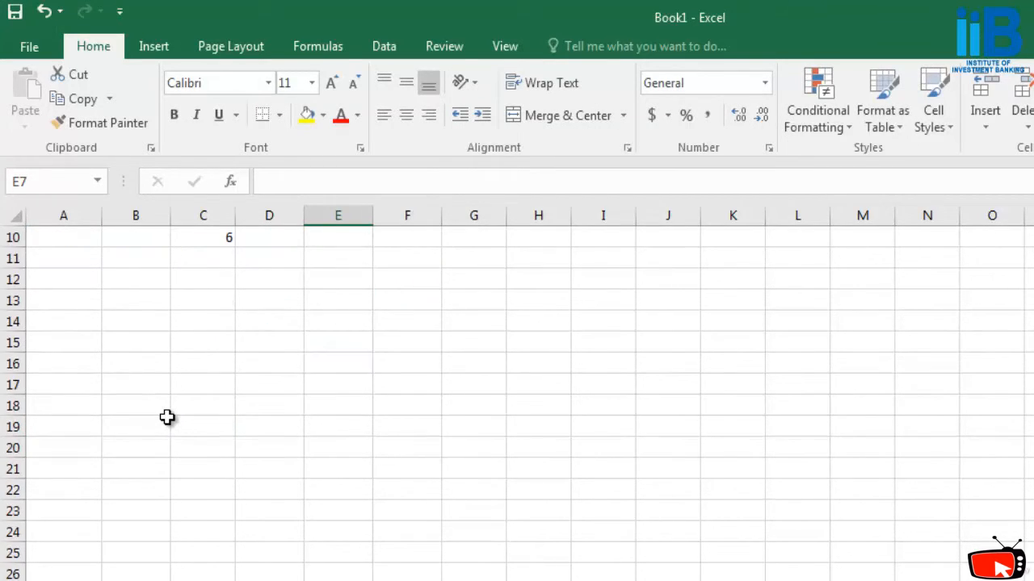
scroll(167, 417, up, 3)
scroll(167, 417, down, 2)
scroll(167, 418, up, 2)
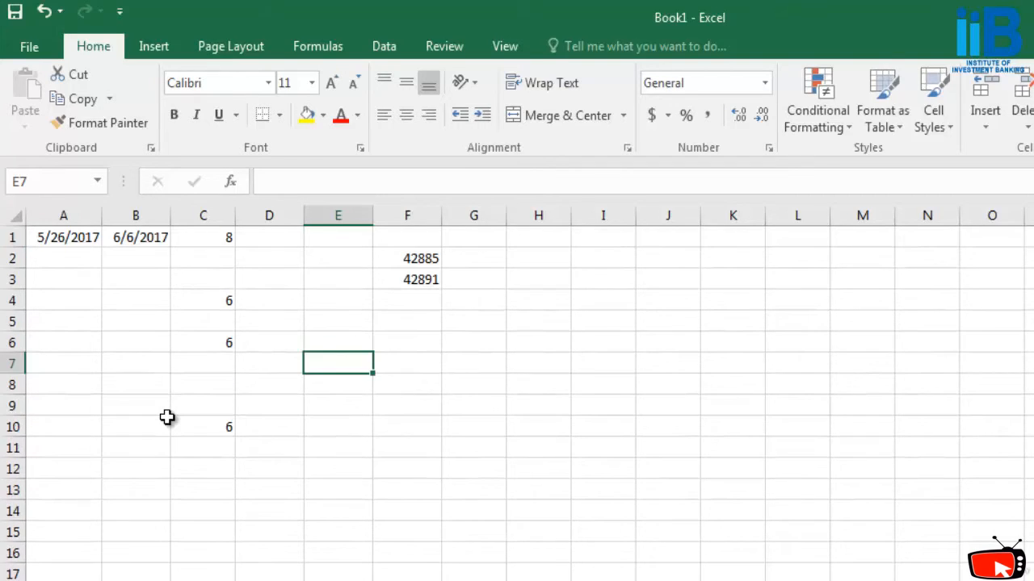
scroll(167, 417, down, 2)
scroll(167, 418, up, 2)
scroll(167, 418, down, 4)
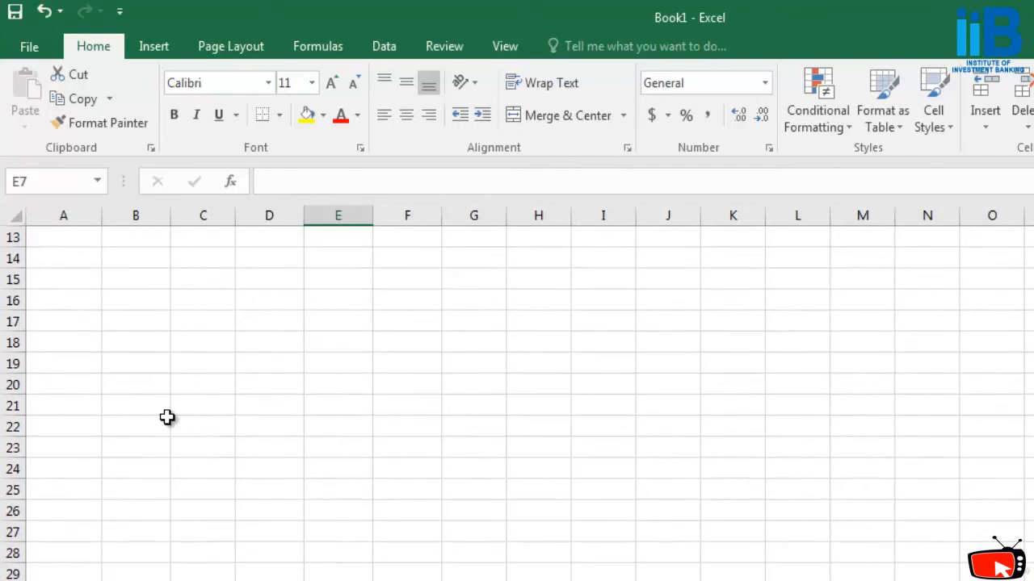
scroll(167, 418, up, 4)
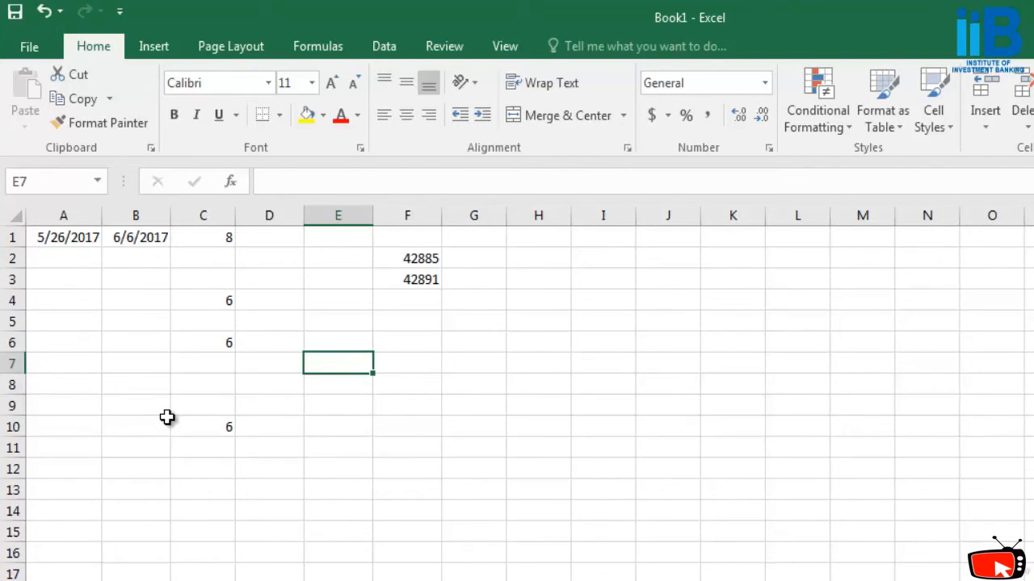